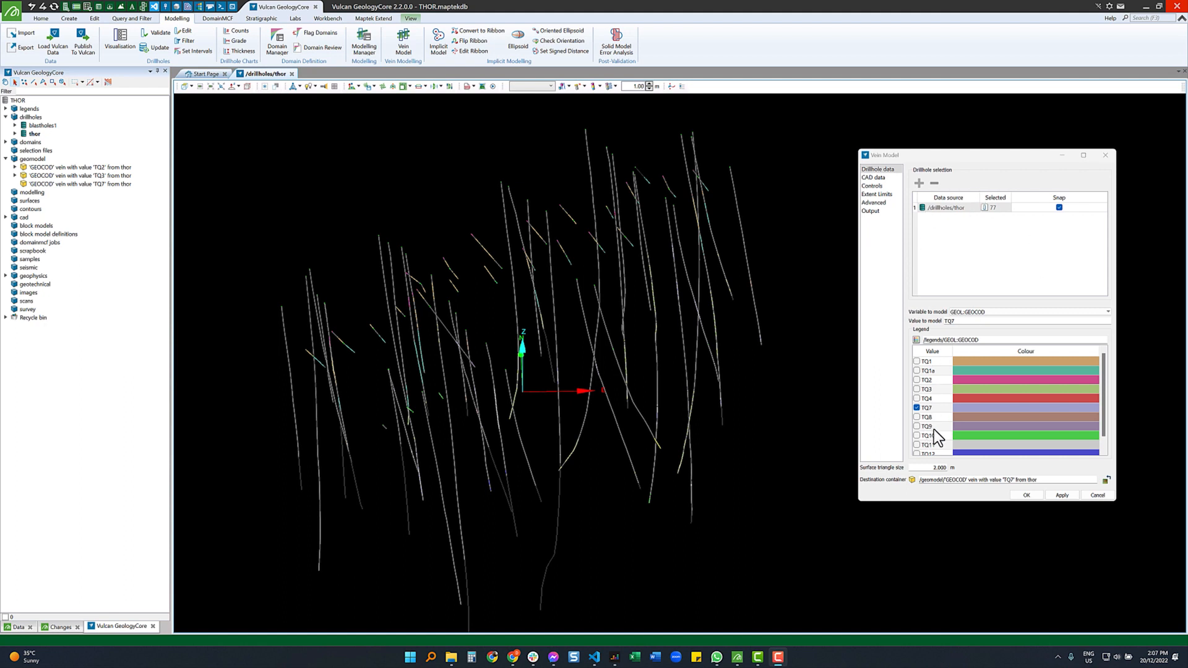
# - Enter 5 m as the vein model's surface triangle size
pyautogui.doubleClick(932, 468)
pyautogui.write('5')
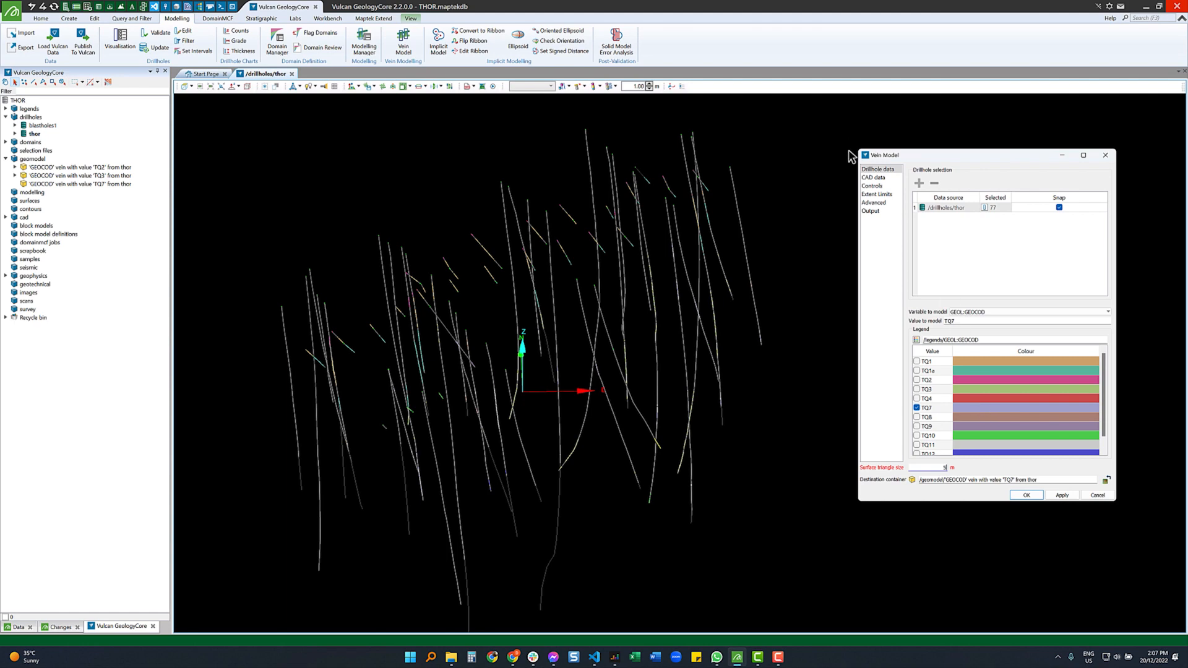
pyautogui.click(873, 178)
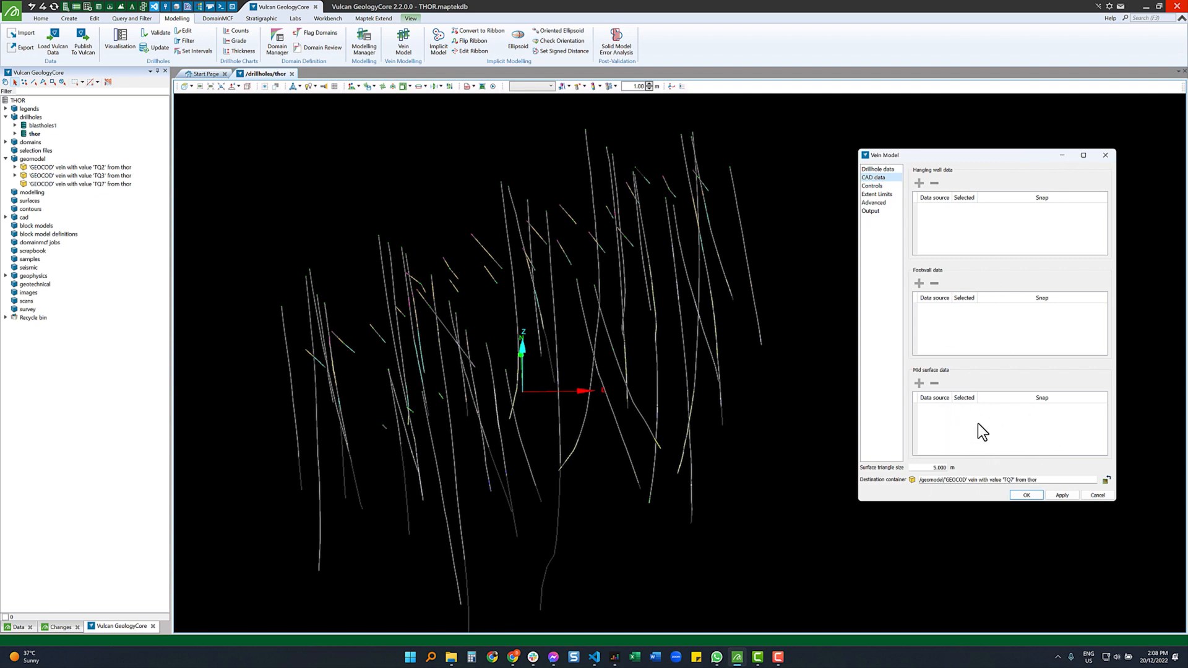
# - Try Inside the surface for both hole ends and Keep ignored midpoints, then return hole ends to the boundary
pyautogui.click(872, 186)
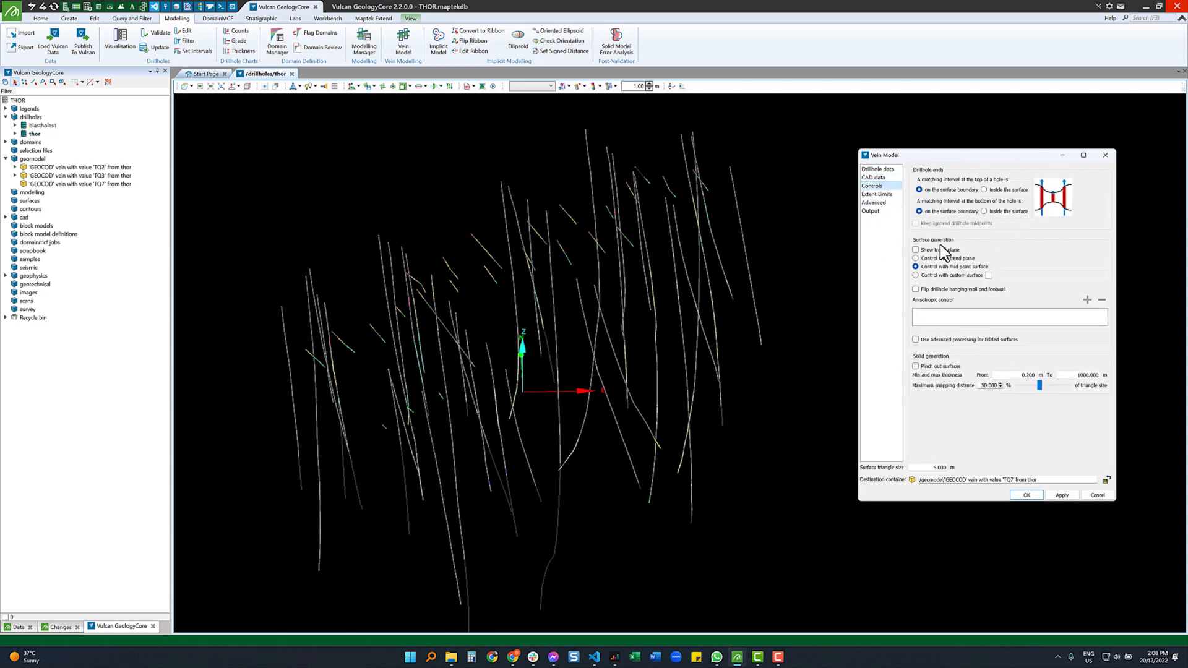
pyautogui.click(997, 189)
pyautogui.click(1015, 211)
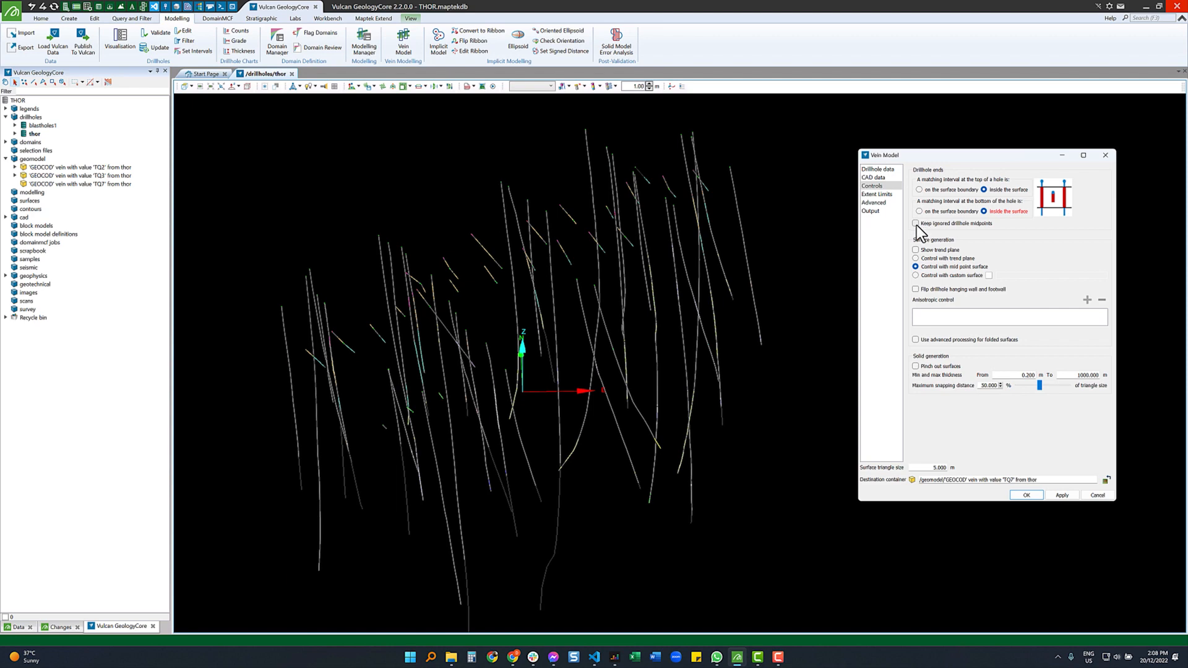
pyautogui.click(941, 224)
pyautogui.click(945, 189)
pyautogui.click(928, 211)
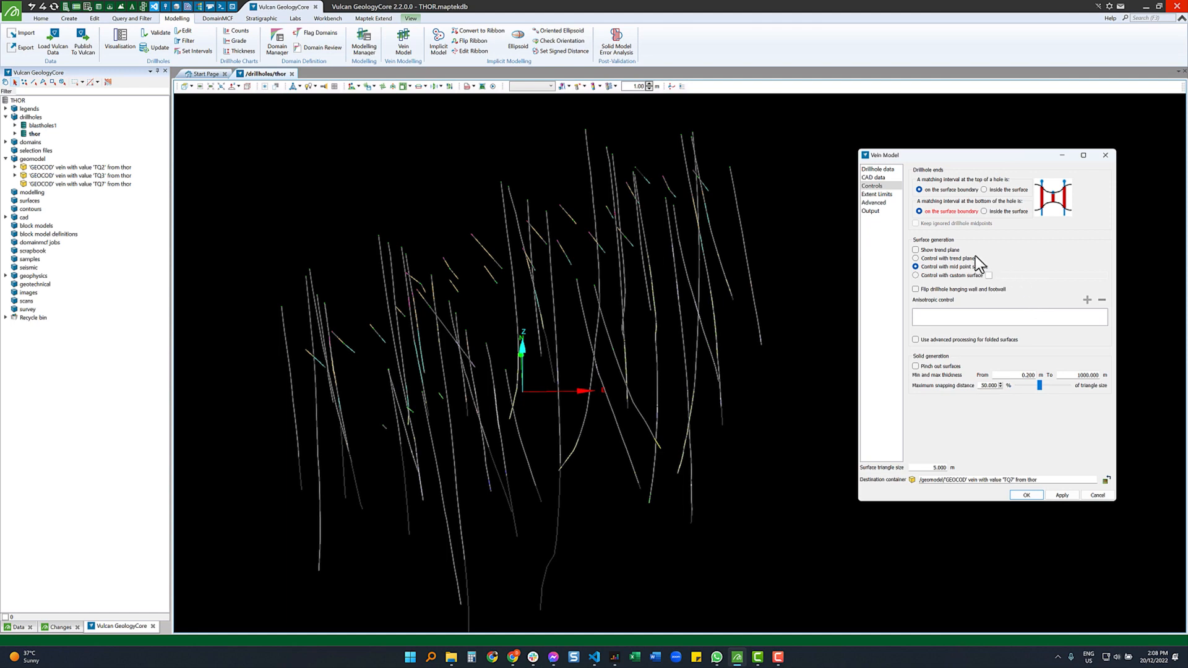
# - Toggle Show trend plane and Flip hanging wall/footwall on, then back off
pyautogui.click(934, 251)
pyautogui.click(929, 289)
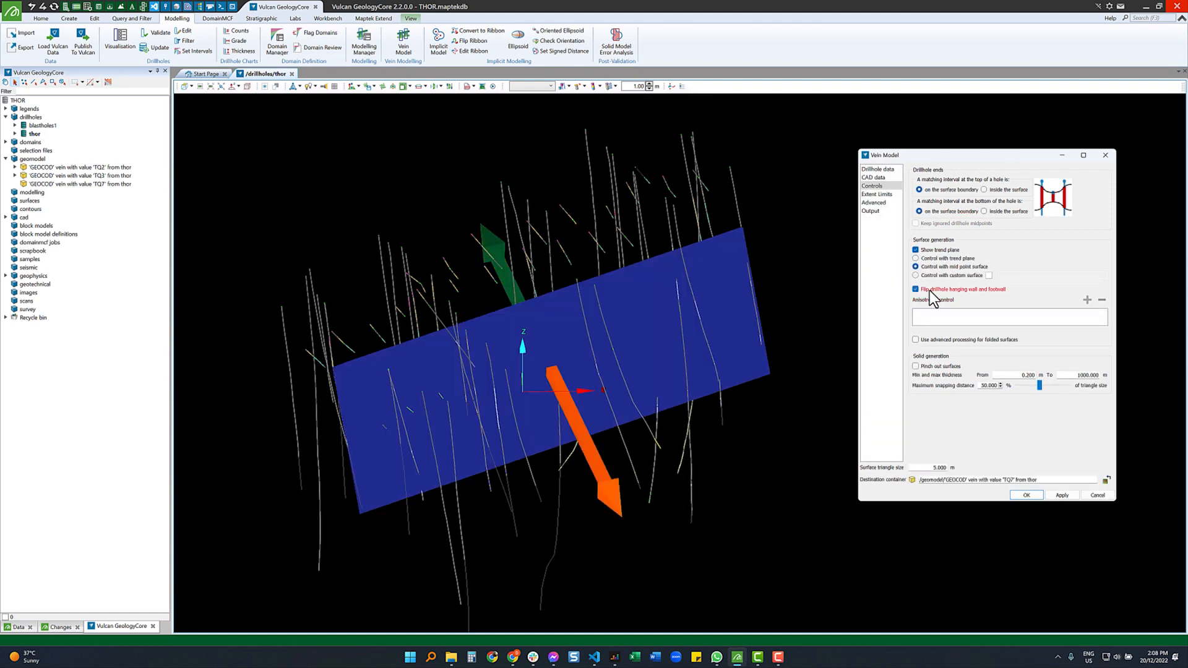
pyautogui.click(929, 290)
pyautogui.click(938, 251)
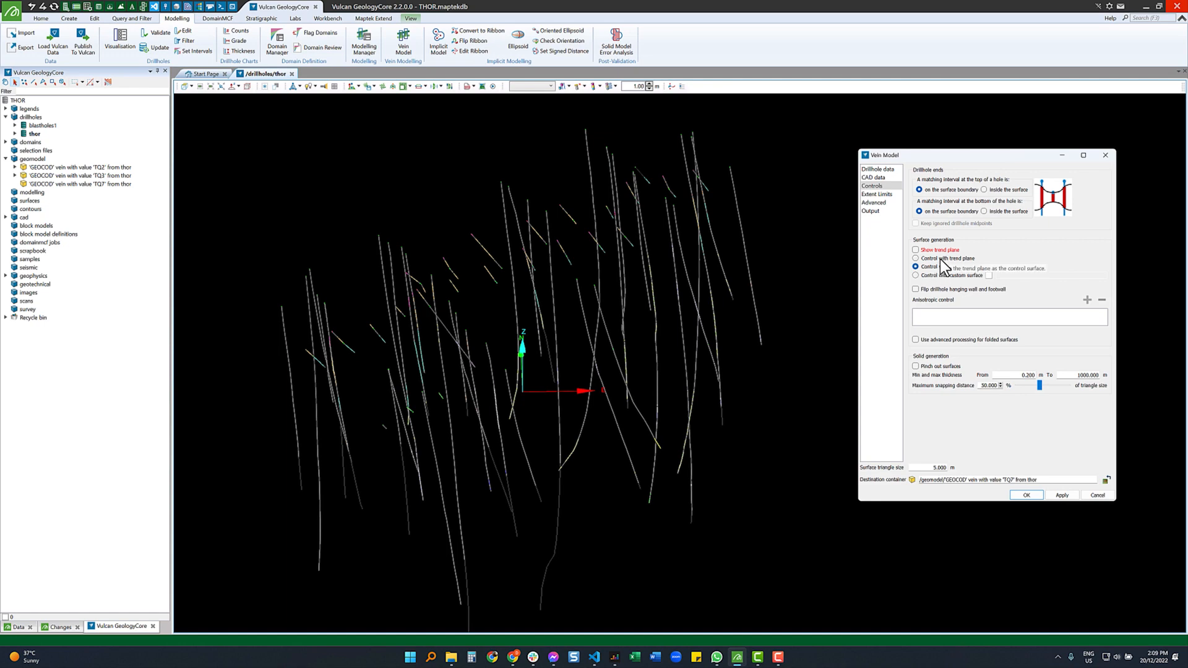
pyautogui.click(894, 176)
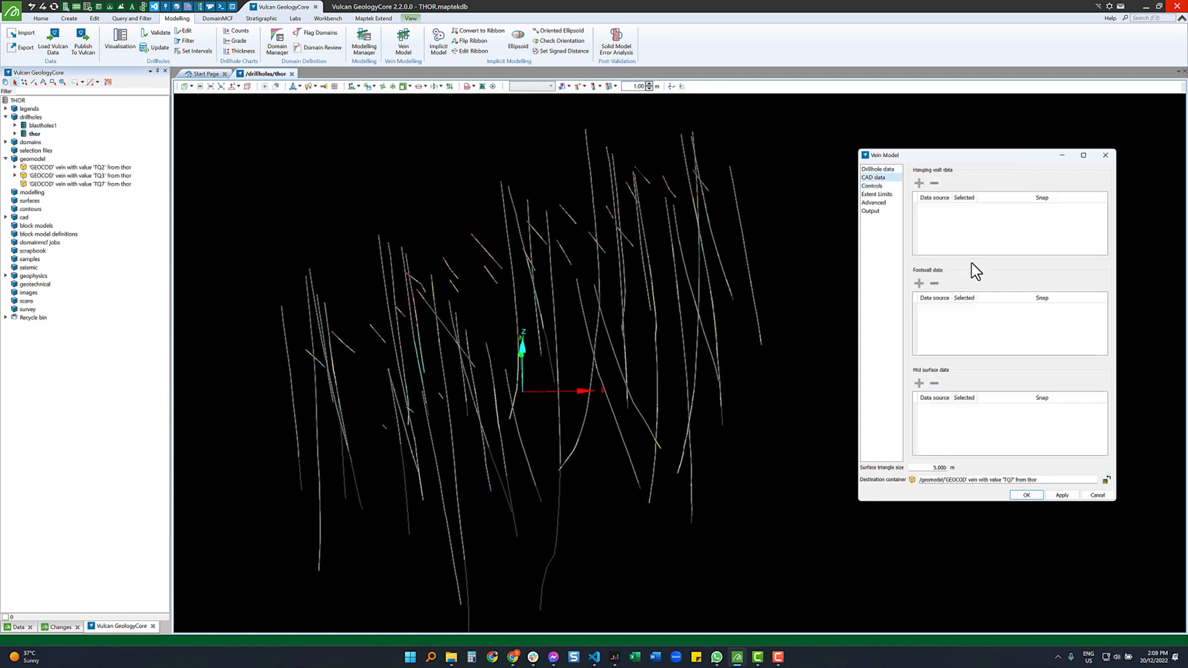
pyautogui.click(872, 187)
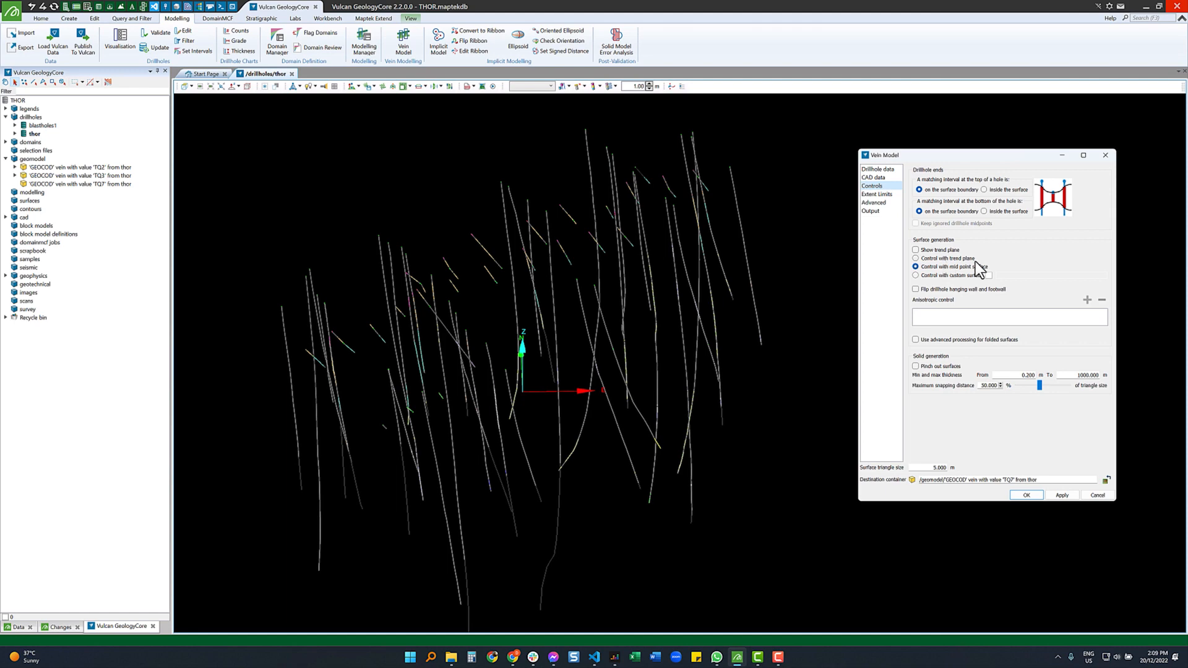
pyautogui.click(971, 259)
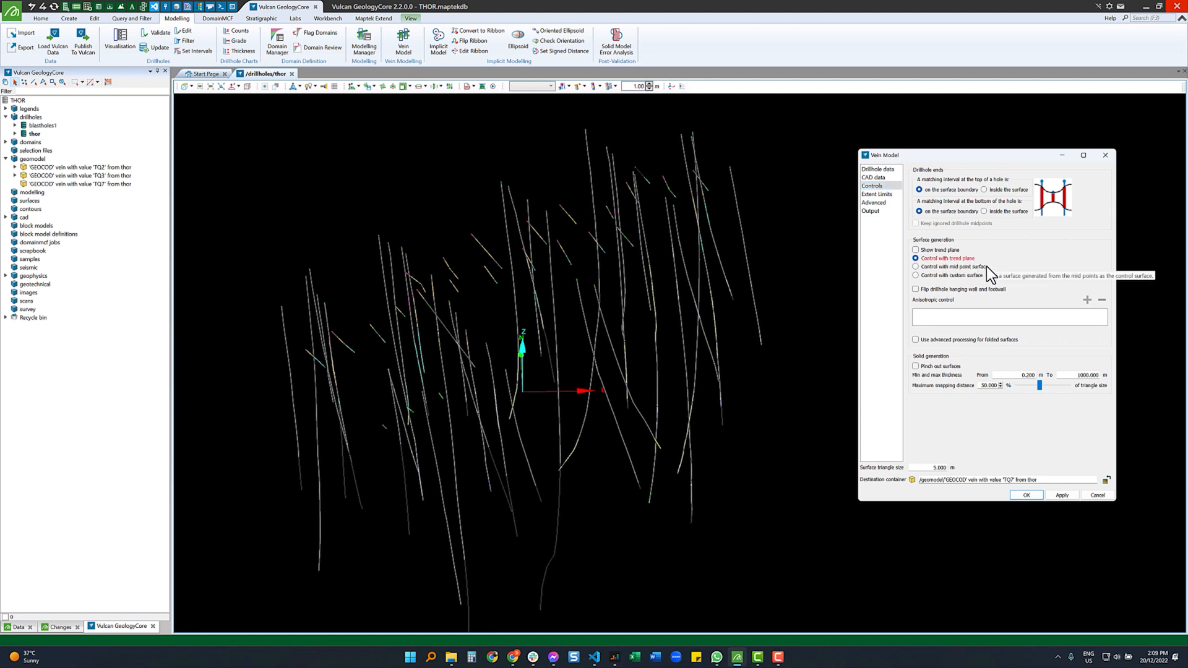
pyautogui.click(936, 276)
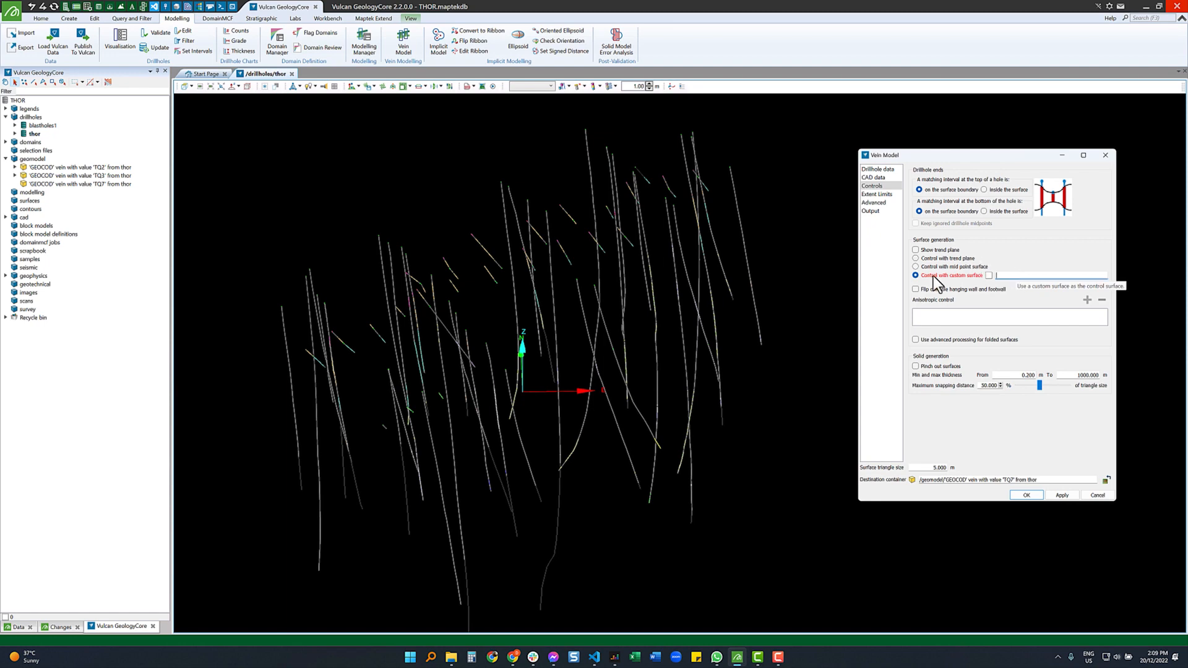
pyautogui.click(1017, 275)
pyautogui.click(938, 267)
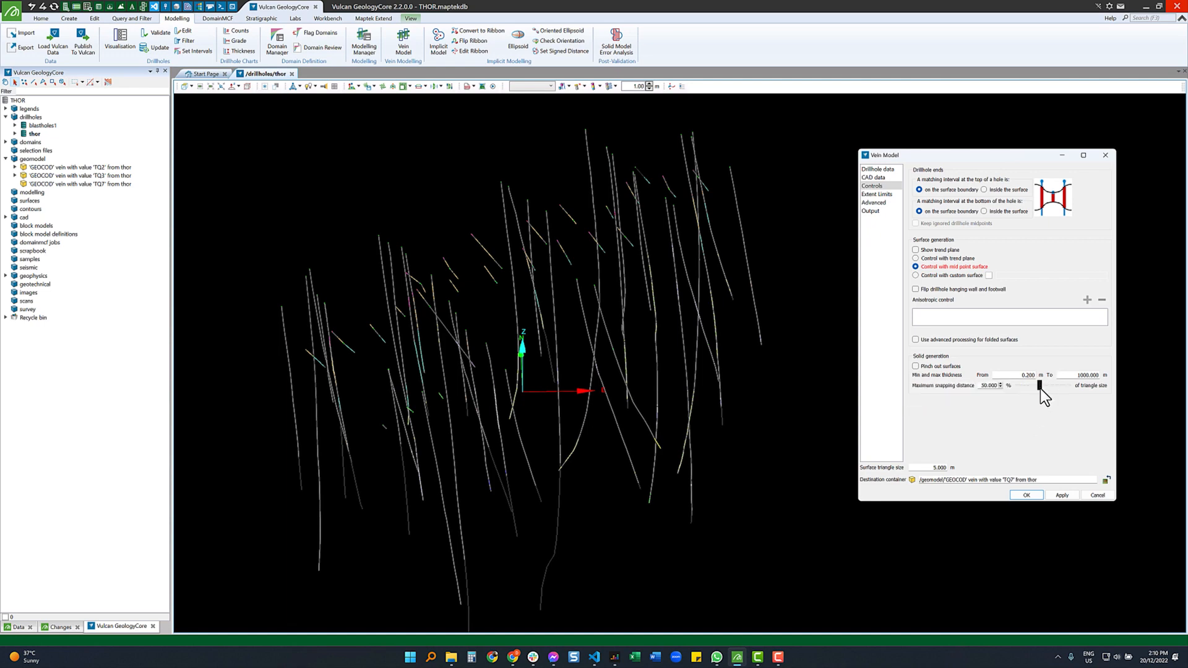
pyautogui.moveTo(1039, 386); pyautogui.dragTo(1000, 387)
# - Try Relimit to polygon with Z-axis extrusion, then restore Vein trend normal as extrusion direction
pyautogui.click(873, 194)
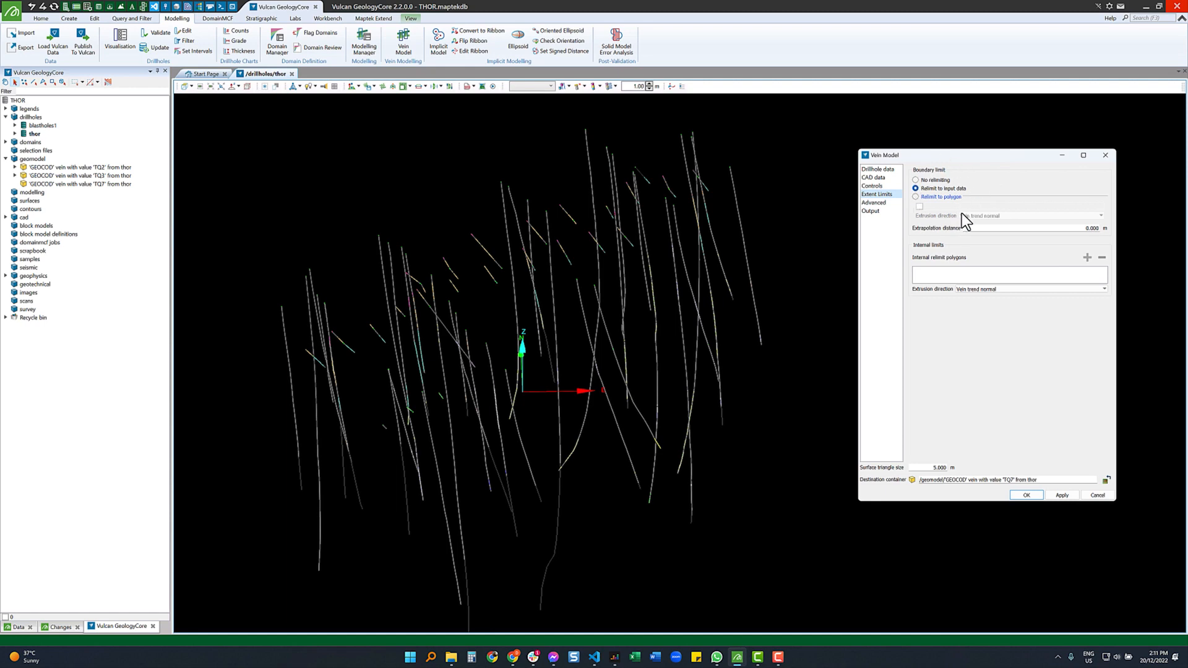
pyautogui.click(915, 196)
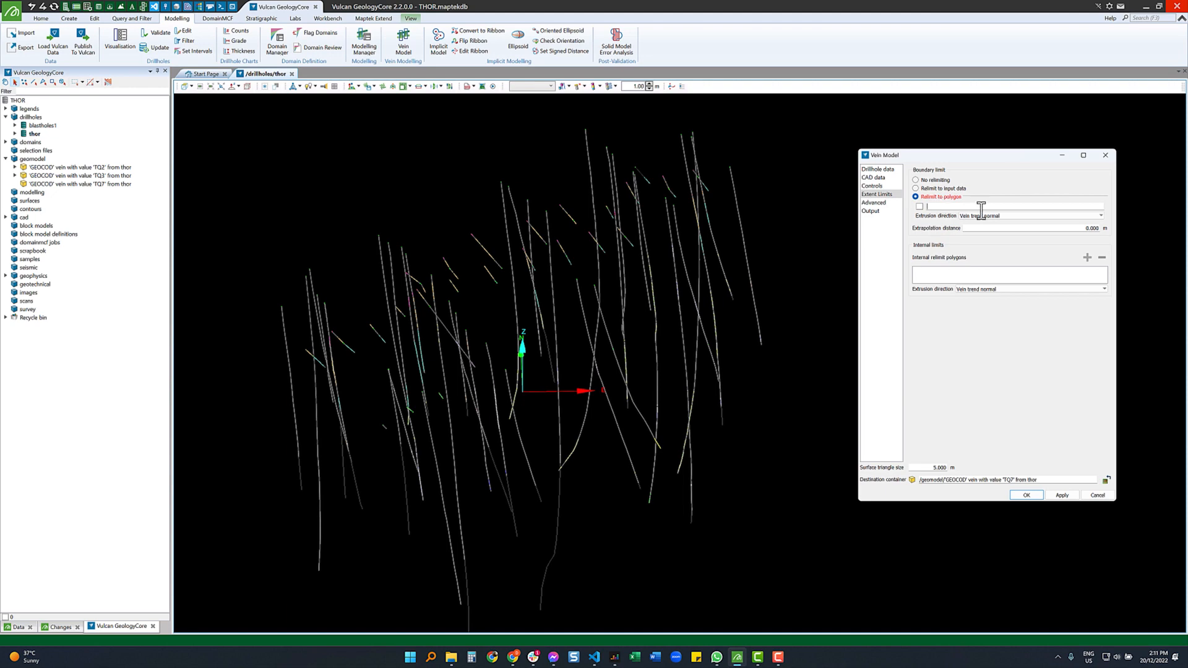
pyautogui.click(1019, 216)
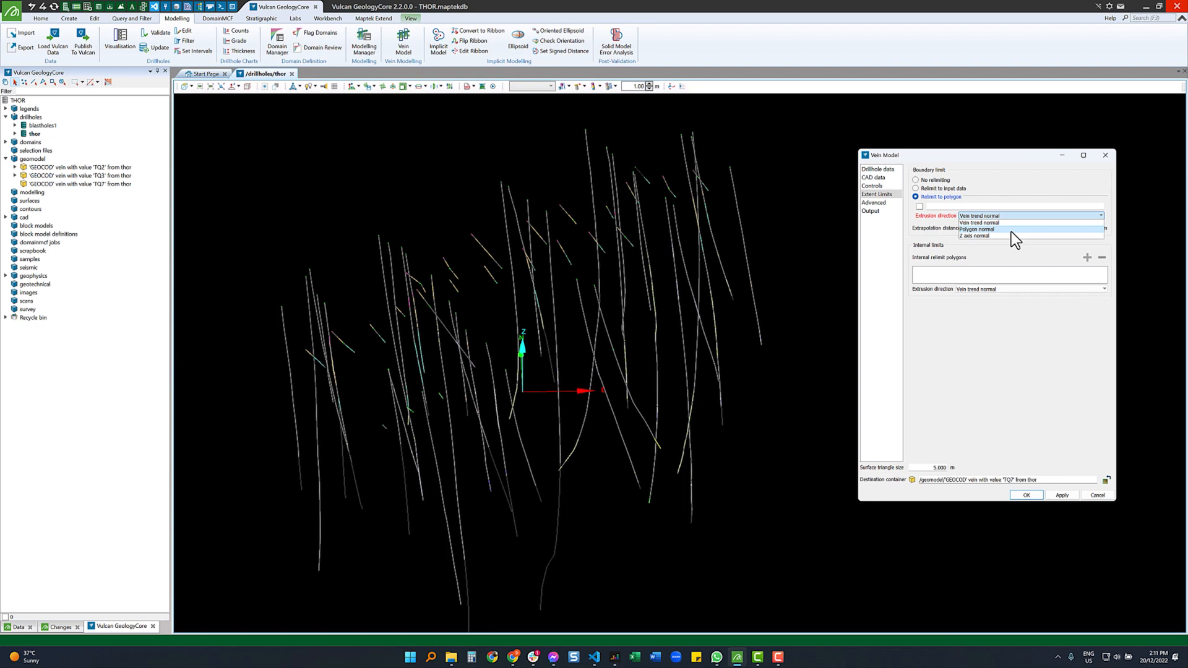
pyautogui.click(993, 235)
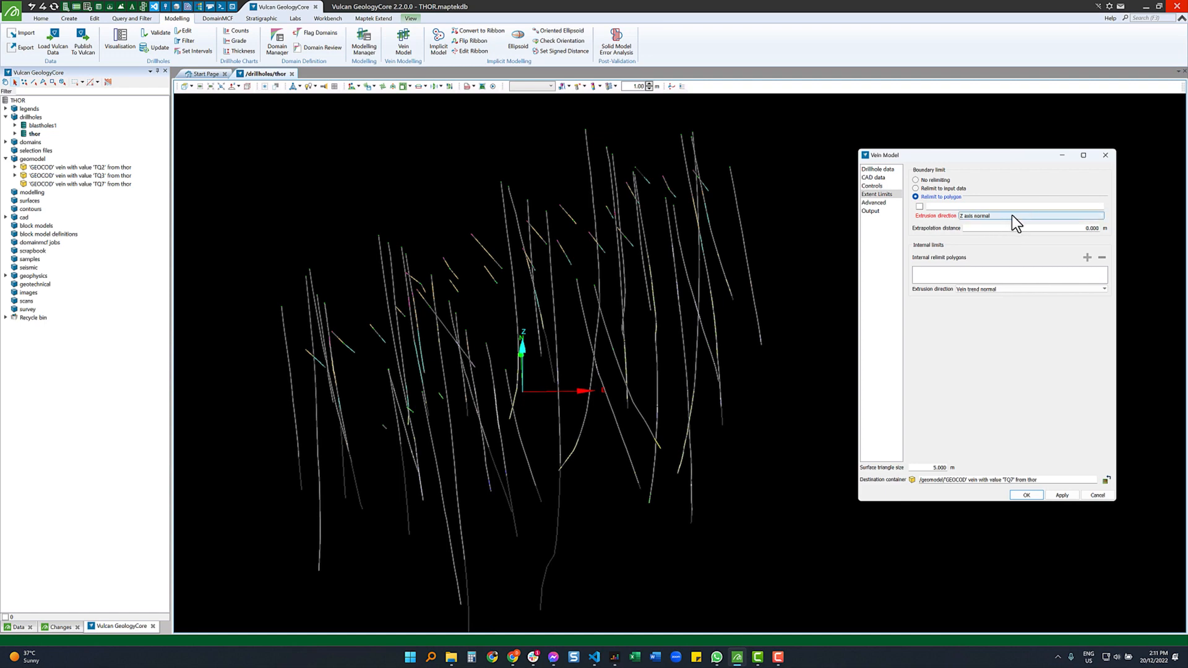
pyautogui.click(1011, 215)
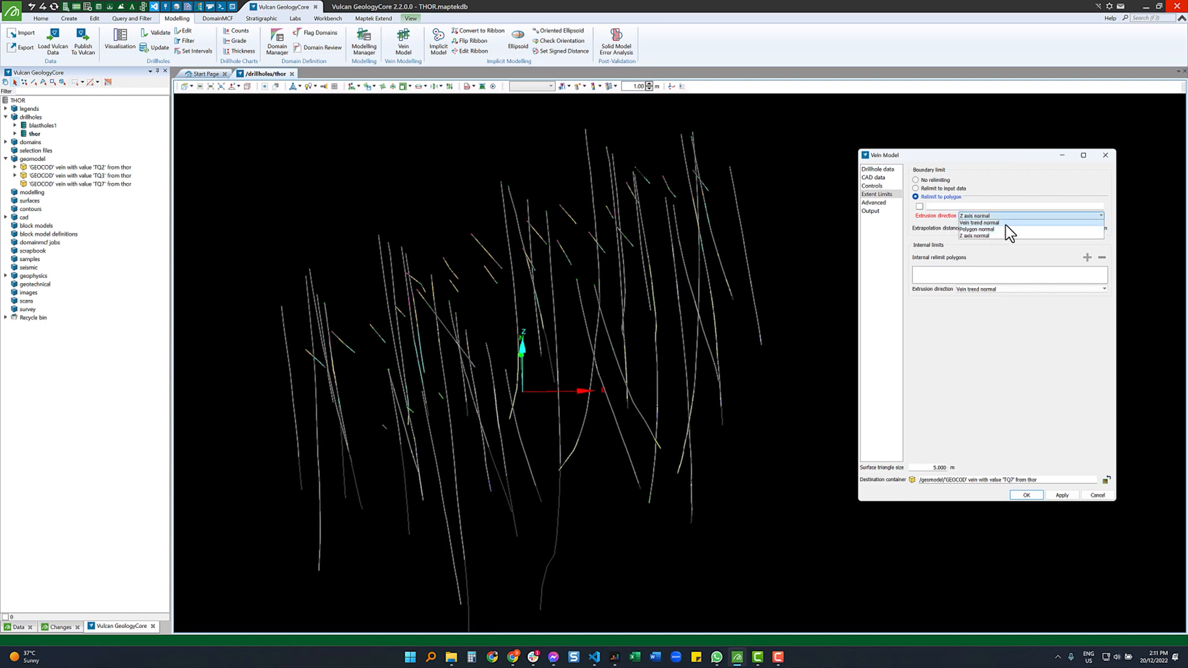
pyautogui.click(1005, 223)
# - Choose No relimiting with a 10 m extrapolation distance, keeping Vein trend normal for internal limits
pyautogui.click(917, 180)
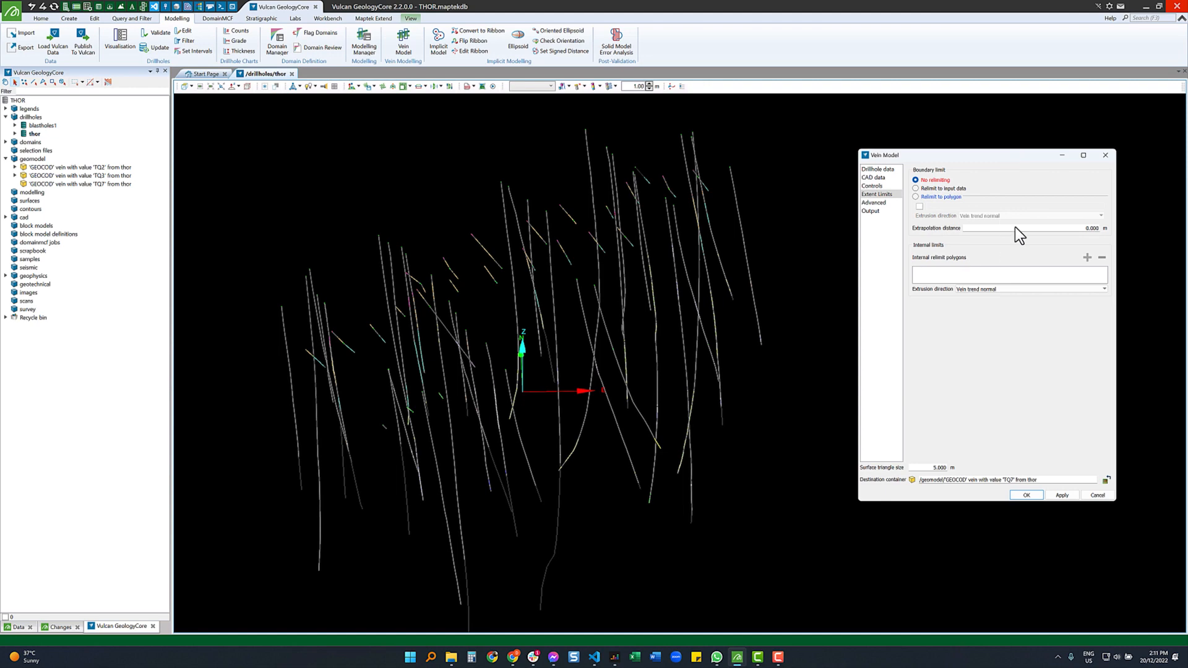
pyautogui.click(1030, 229)
pyautogui.write('10')
pyautogui.click(1039, 288)
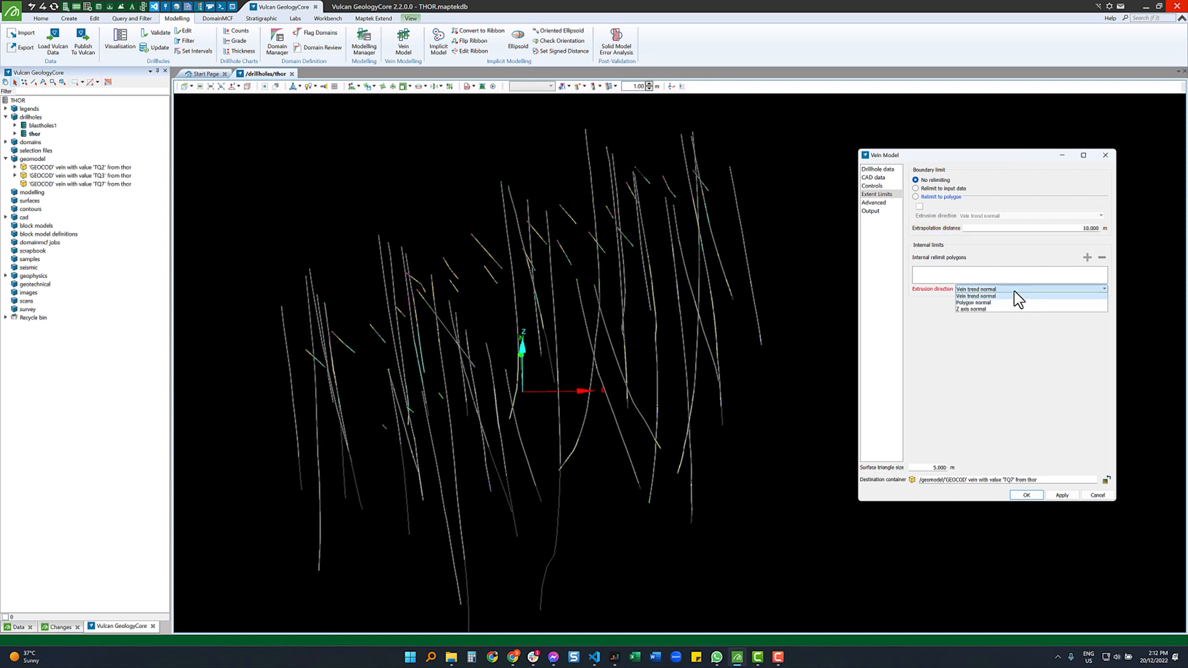
pyautogui.click(977, 296)
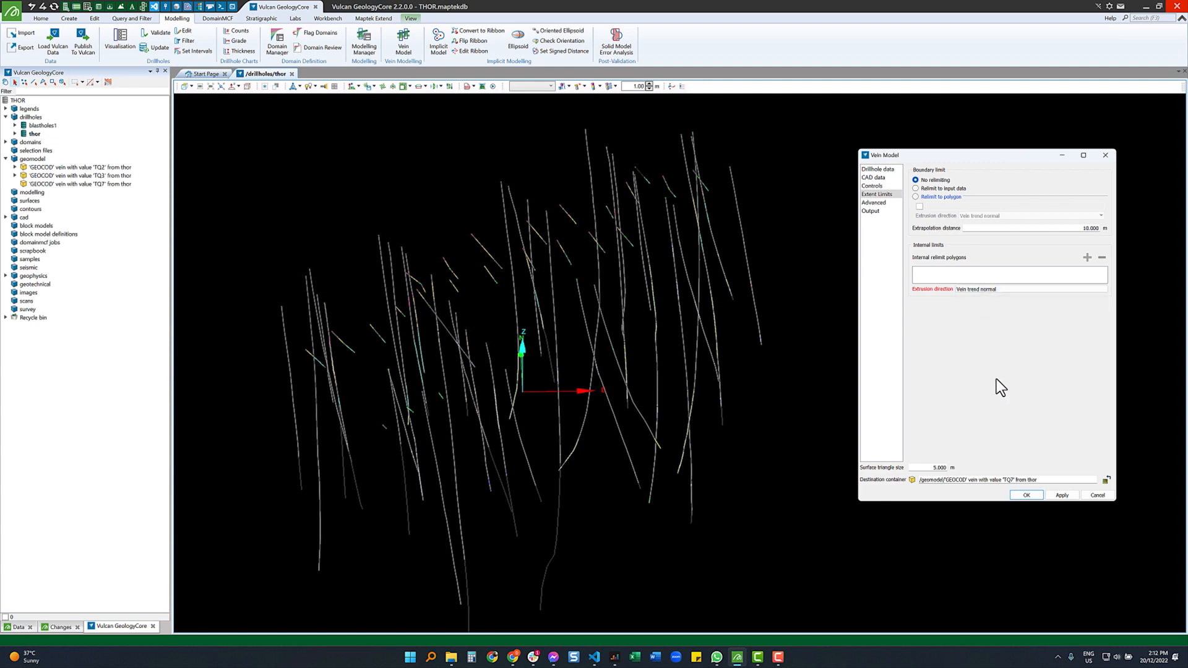
# - Output the original hanging wall and footwall surfaces, replacing the existing objects in TQ7
pyautogui.click(874, 211)
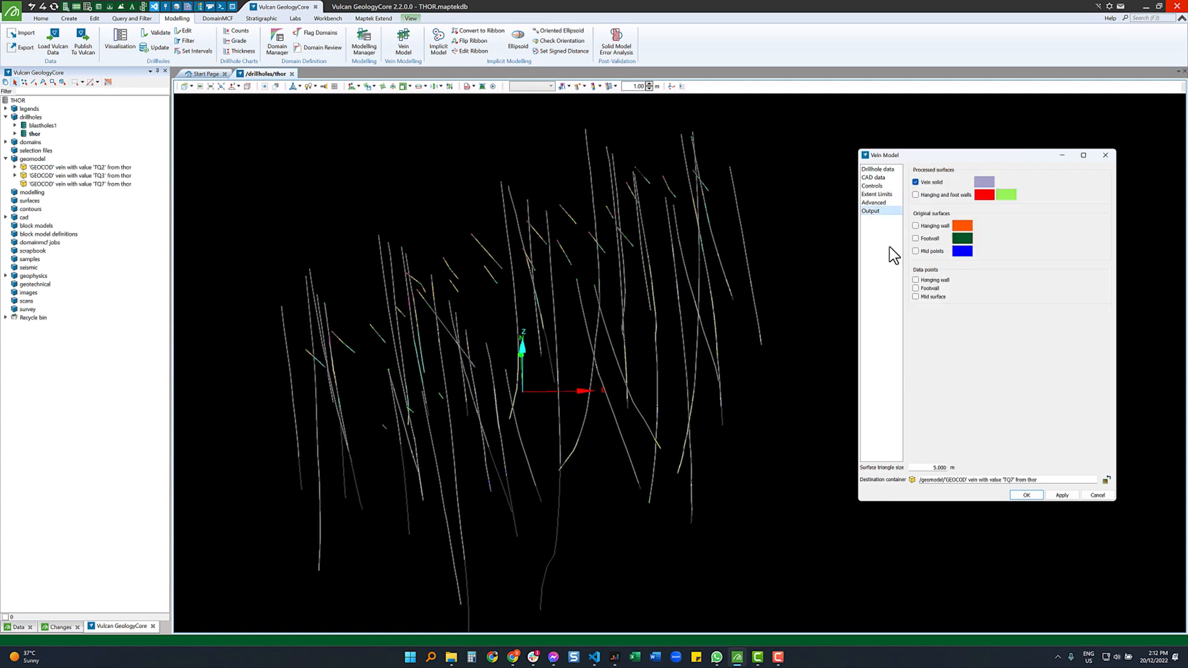
pyautogui.click(930, 227)
pyautogui.click(926, 239)
pyautogui.click(1062, 495)
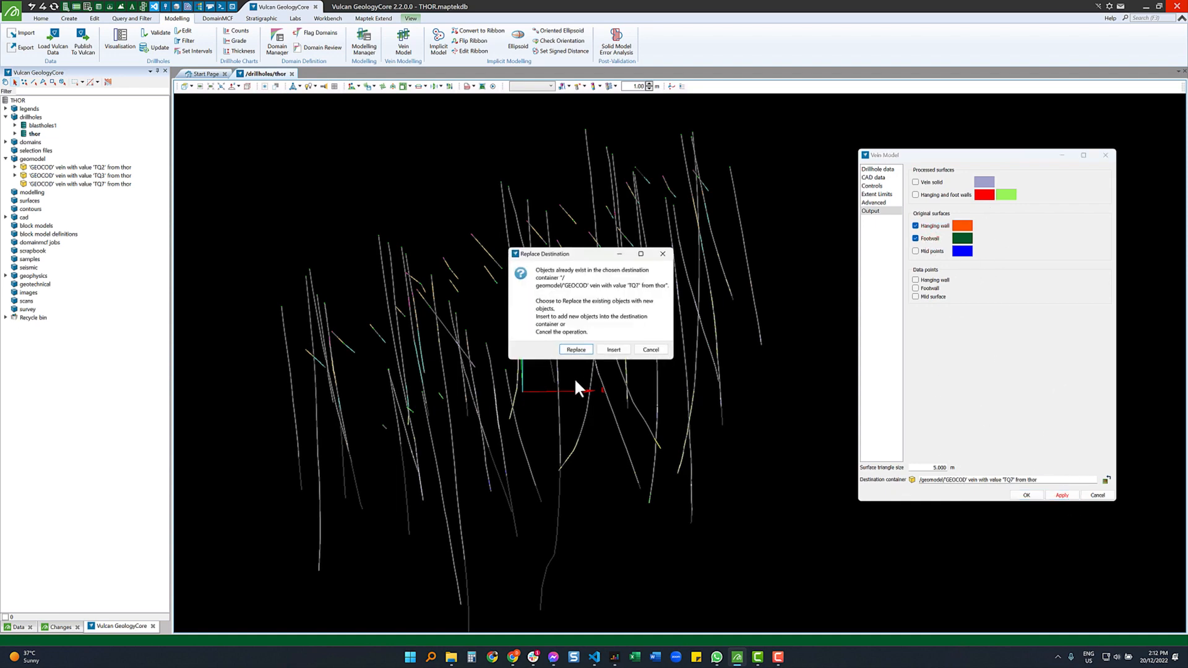
pyautogui.click(575, 350)
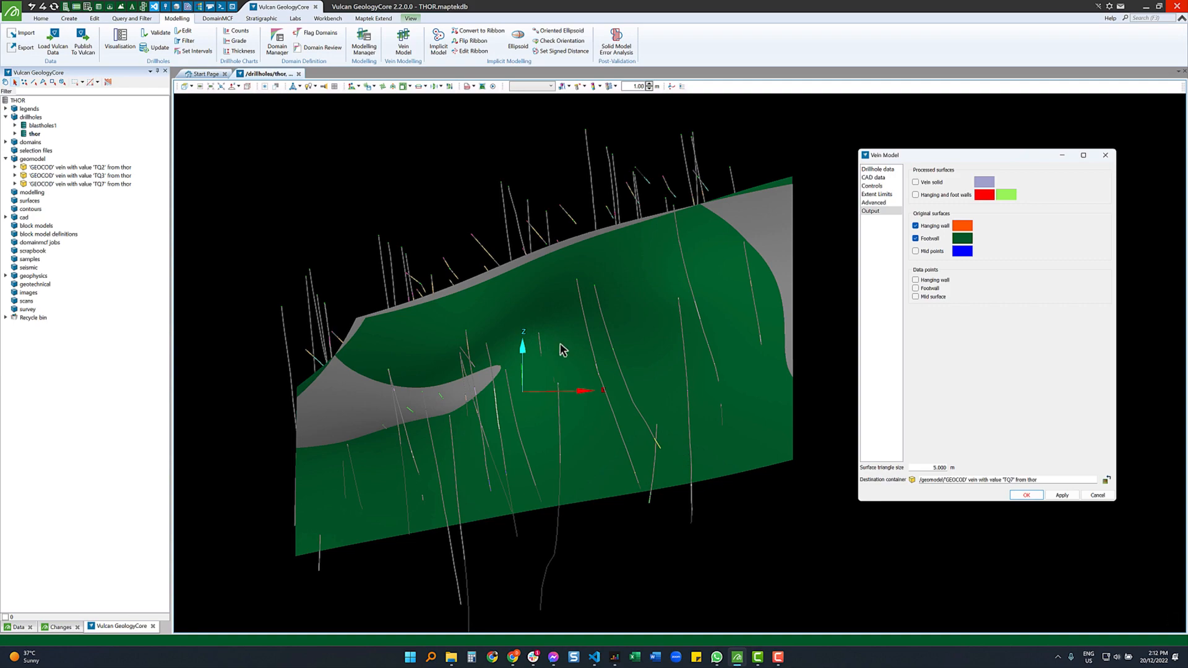
# - Orbit the model to inspect the new surfaces, including the green footwall
pyautogui.scroll(-3, 632, 274)
pyautogui.scroll(4, 522, 361)
pyautogui.moveTo(500, 312); pyautogui.dragTo(687, 305, button='right')
pyautogui.moveTo(699, 364); pyautogui.dragTo(607, 316, button='right')
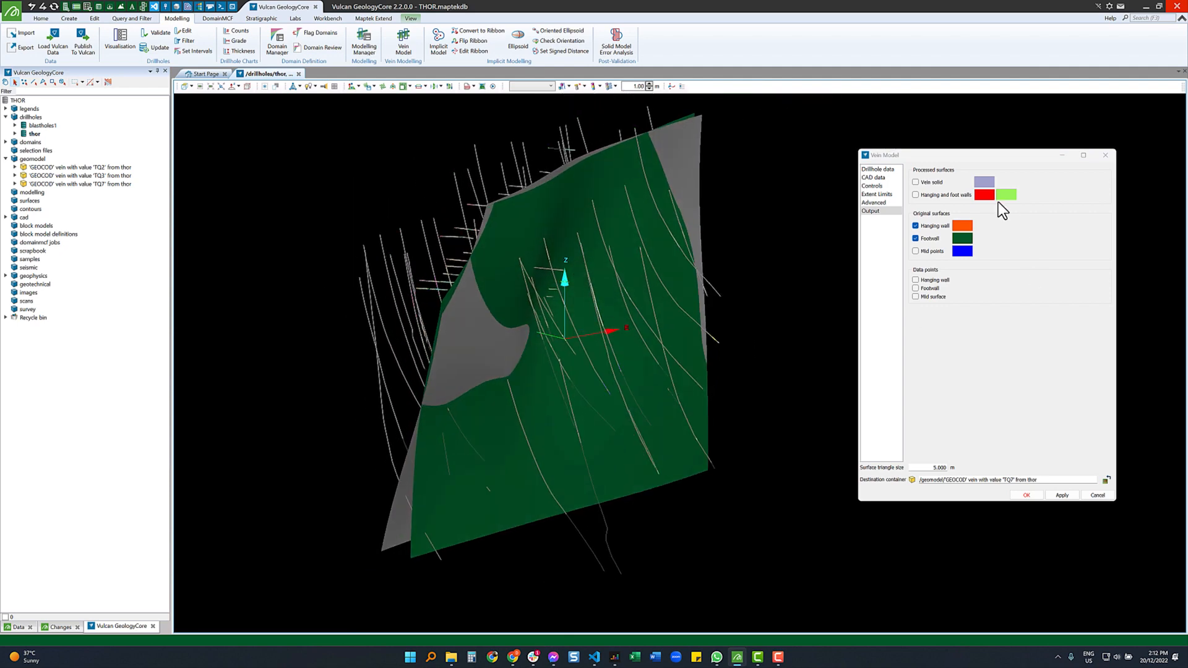
# - Turn off output of the original hanging wall and footwall surfaces
pyautogui.click(930, 225)
pyautogui.click(928, 238)
pyautogui.click(872, 186)
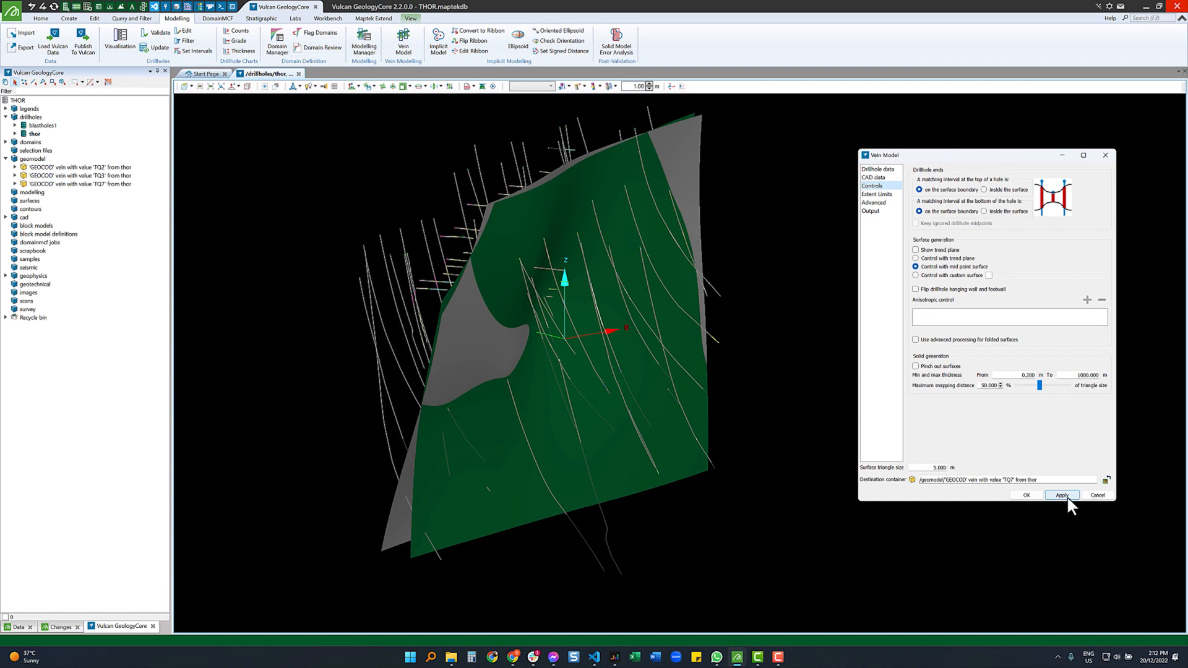
# - Confirm Hanging and foot walls is the only output ticked, and rotate the surface face-on
pyautogui.click(879, 203)
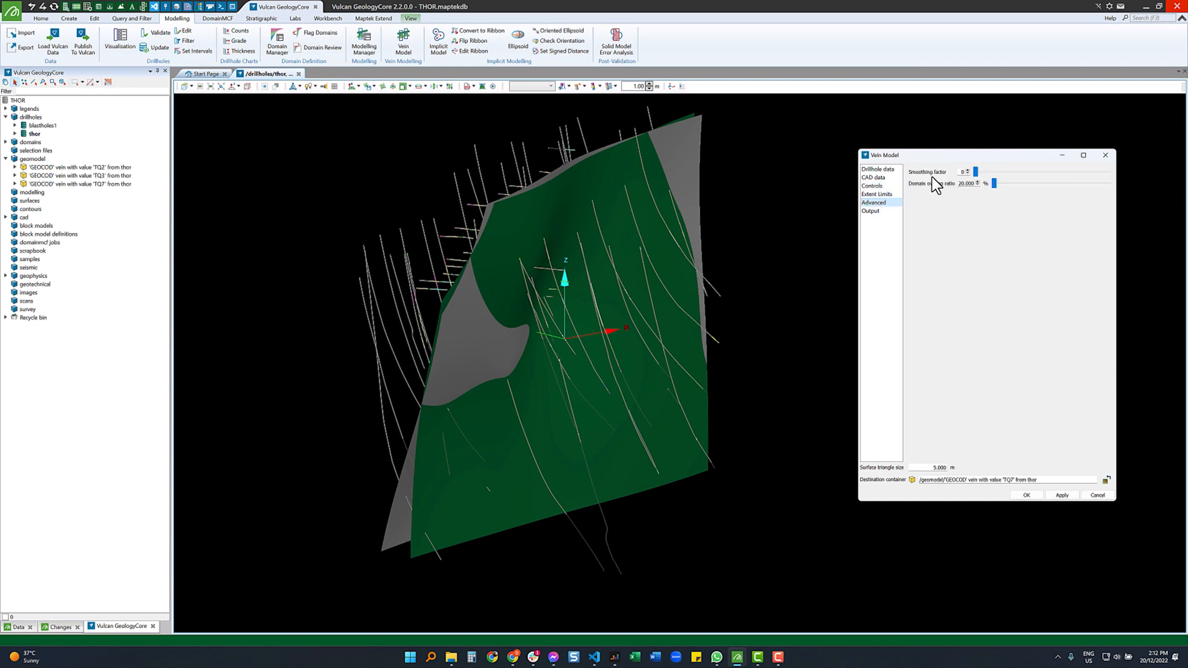
pyautogui.click(871, 211)
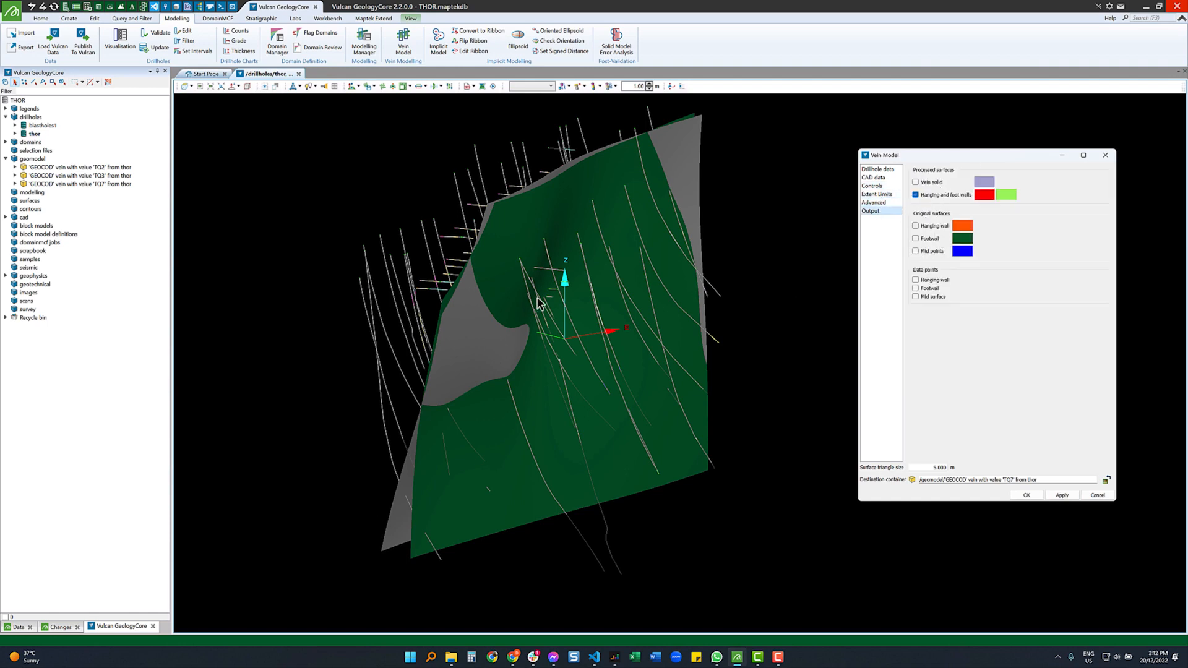
pyautogui.moveTo(554, 307); pyautogui.dragTo(522, 199)
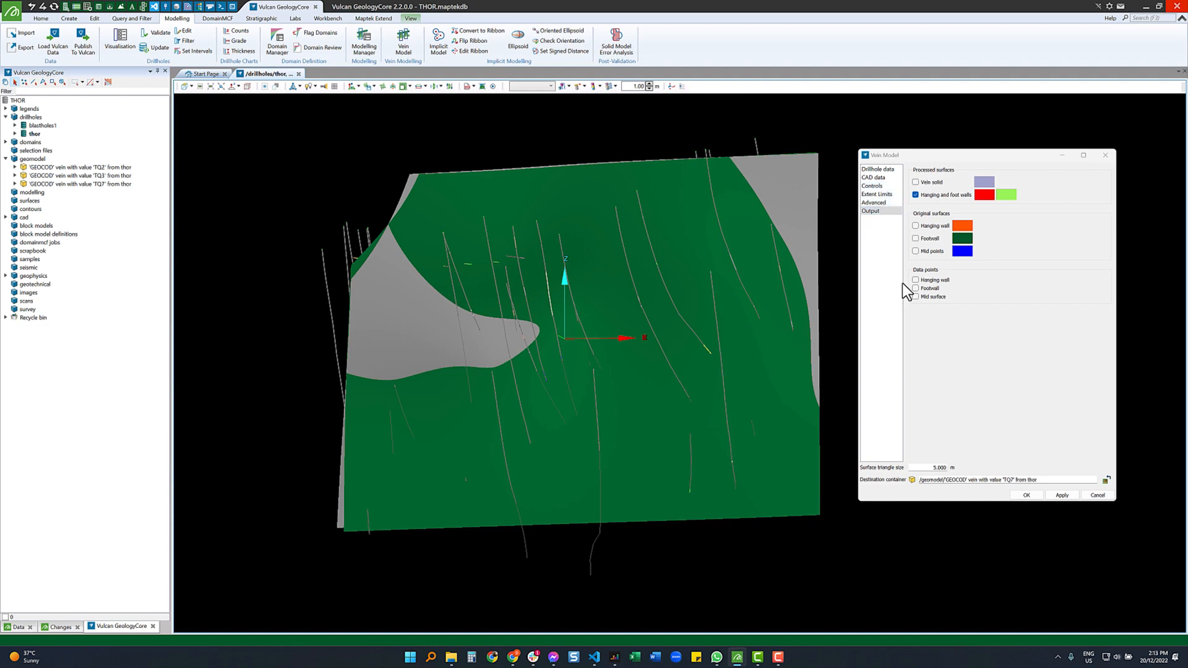
# - Run the vein model and unload the original TQ7 hanging wall and footwall from view
pyautogui.click(1062, 496)
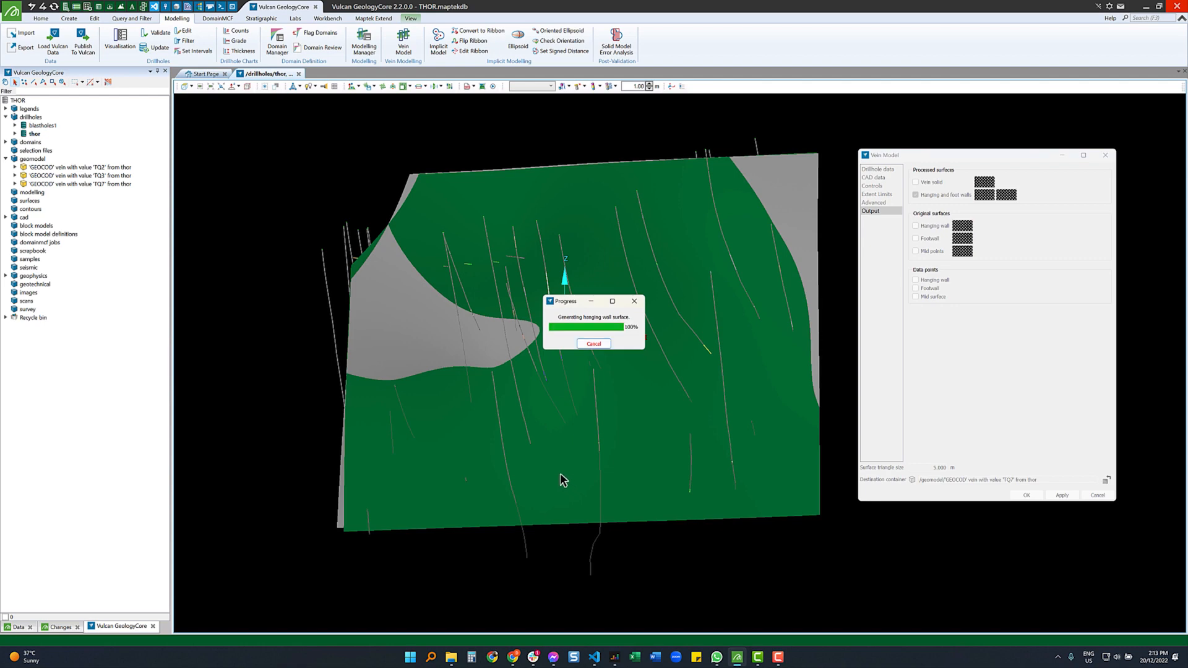
pyautogui.click(15, 184)
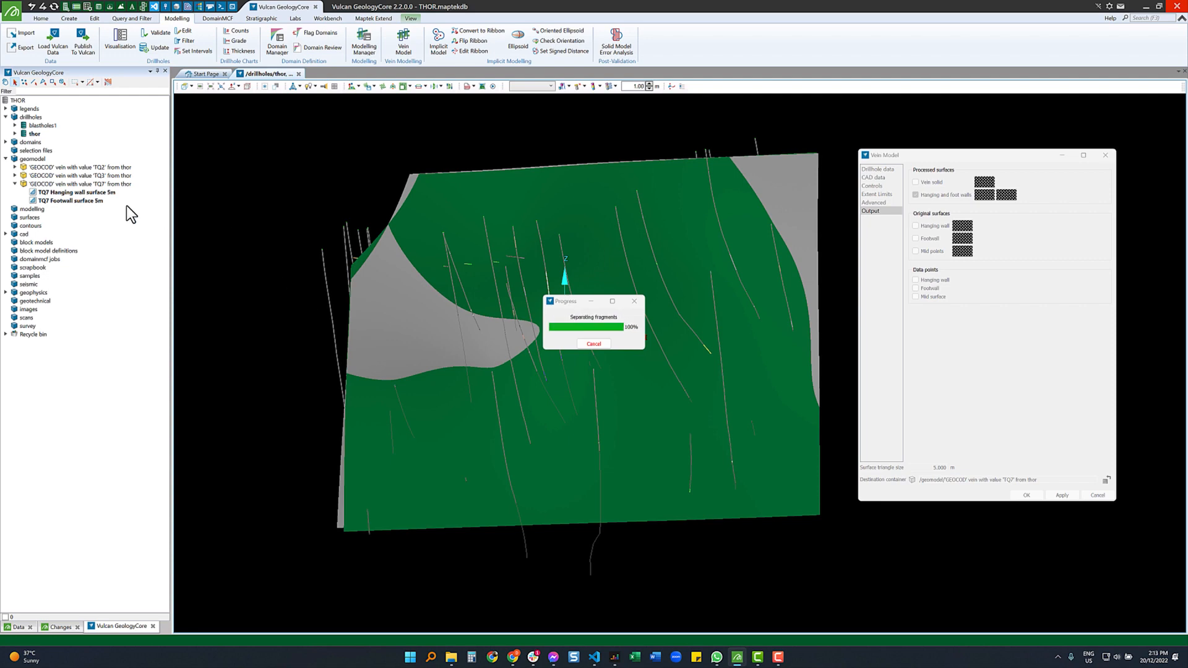
pyautogui.middleClick(65, 192)
pyautogui.middleClick(66, 200)
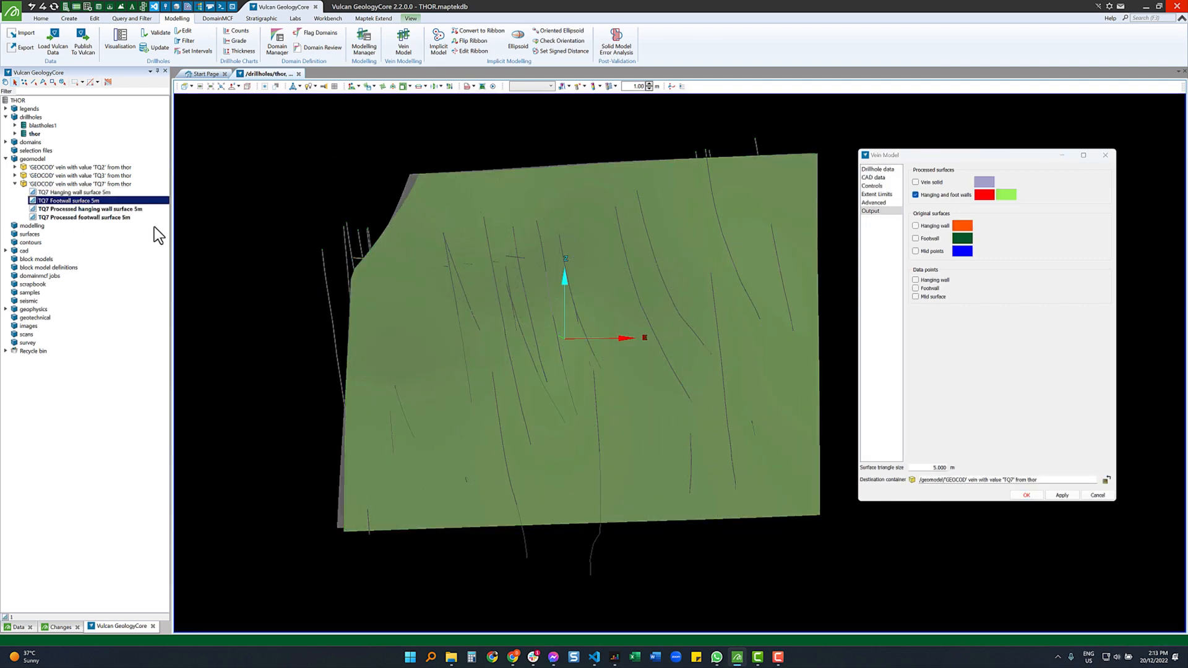
pyautogui.click(153, 227)
pyautogui.moveTo(448, 314); pyautogui.dragTo(631, 349, button='right')
pyautogui.scroll(5, 443, 318)
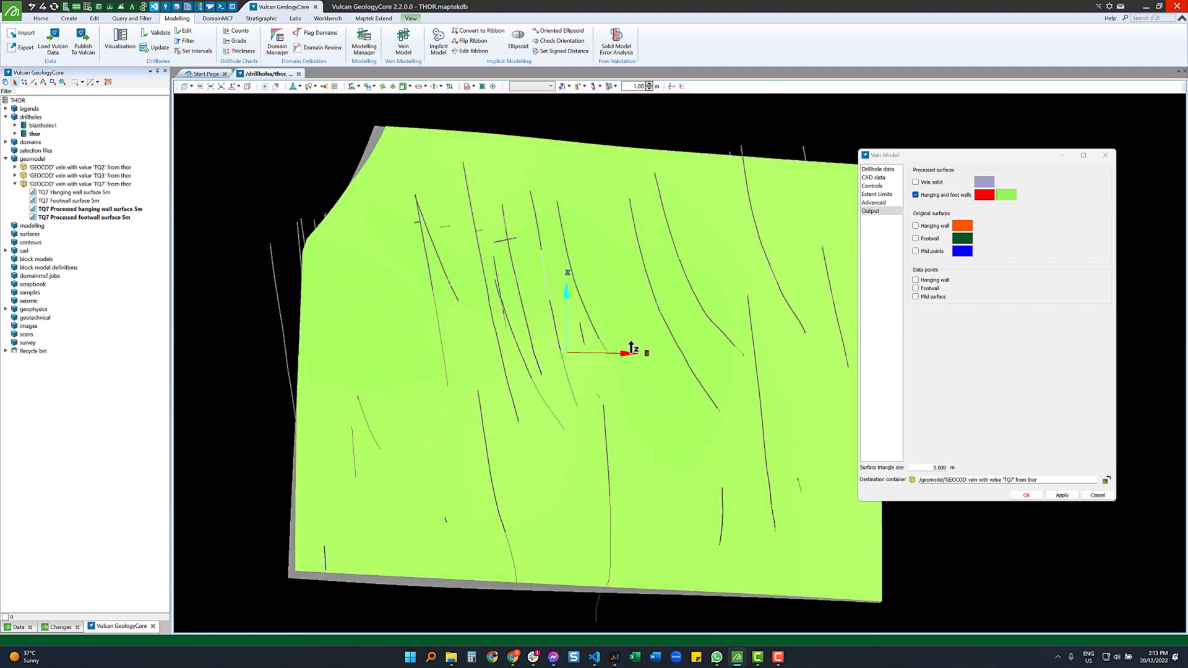
pyautogui.click(872, 185)
# - Enable Pinch out surfaces, rerun the model, and orbit to inspect the pinched-out gap
pyautogui.click(935, 366)
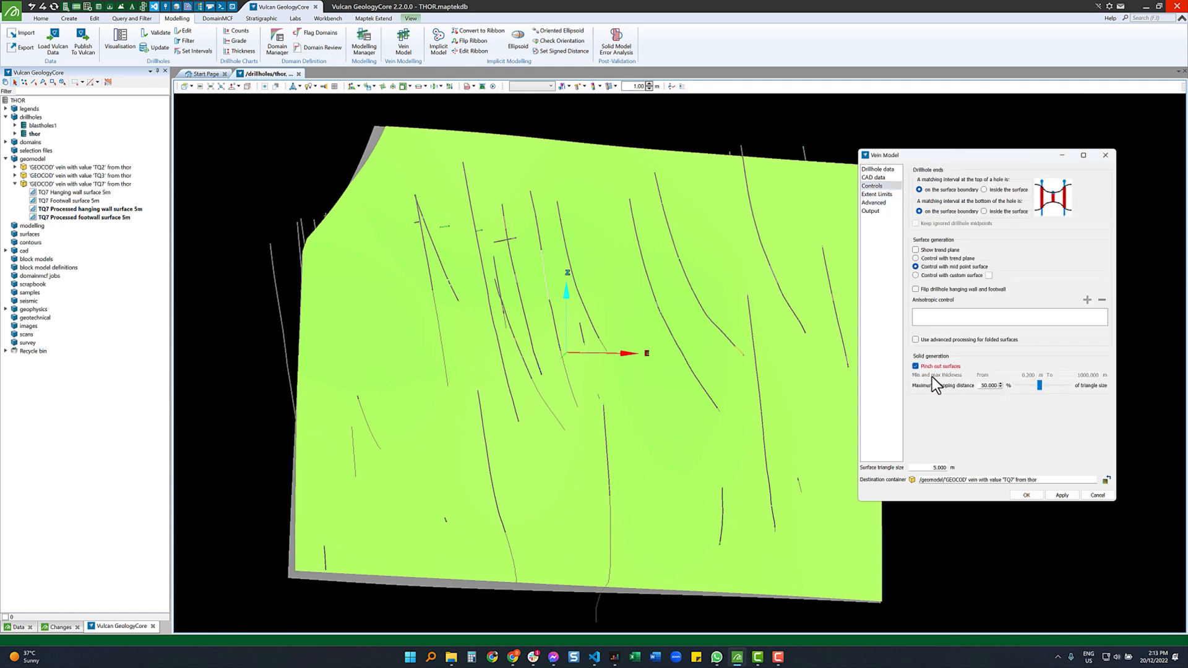
pyautogui.click(1061, 494)
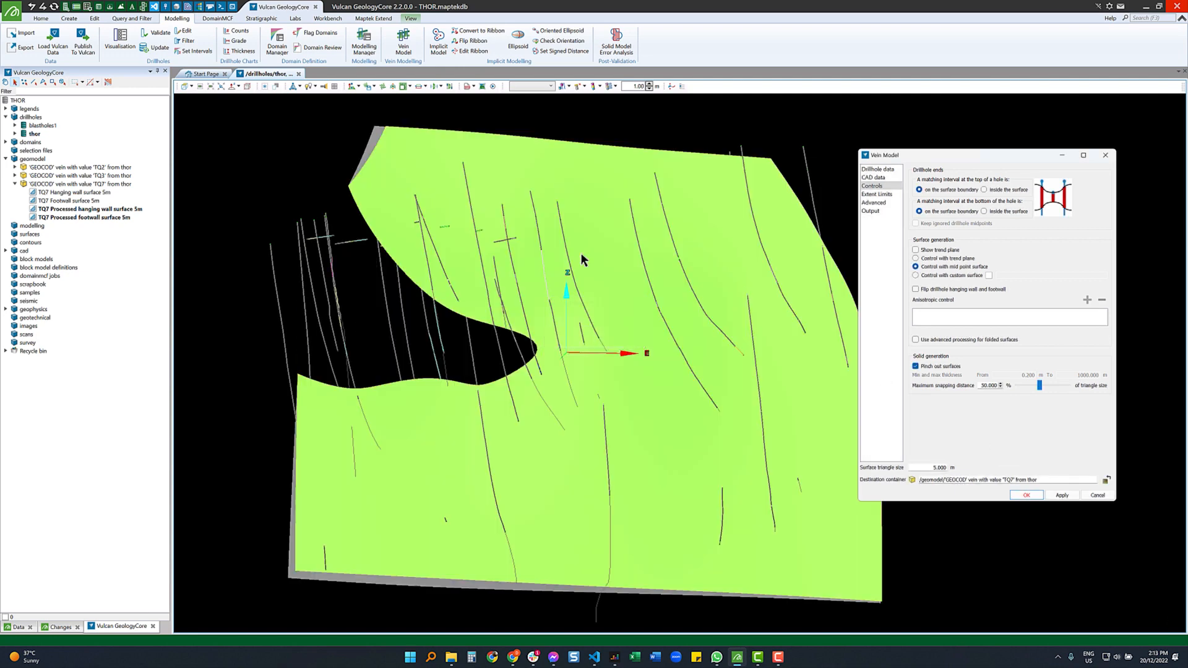
pyautogui.moveTo(493, 312); pyautogui.dragTo(453, 308)
pyautogui.moveTo(442, 294); pyautogui.dragTo(592, 326)
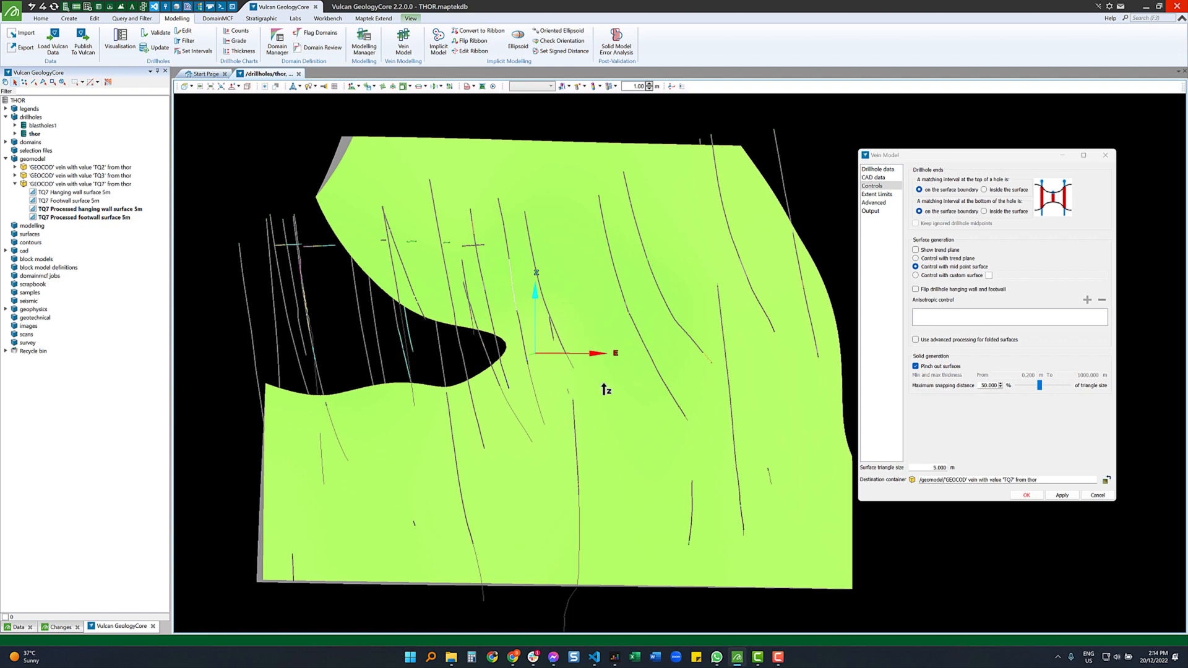
pyautogui.moveTo(606, 389); pyautogui.dragTo(634, 350)
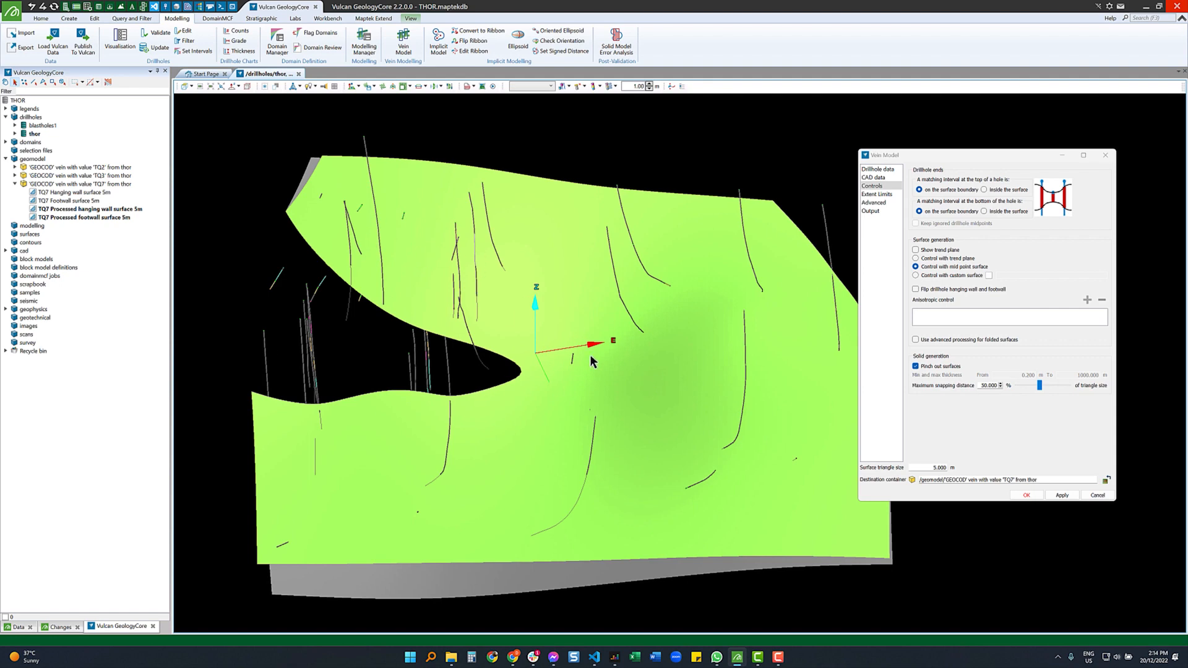
pyautogui.moveTo(591, 359); pyautogui.dragTo(630, 415)
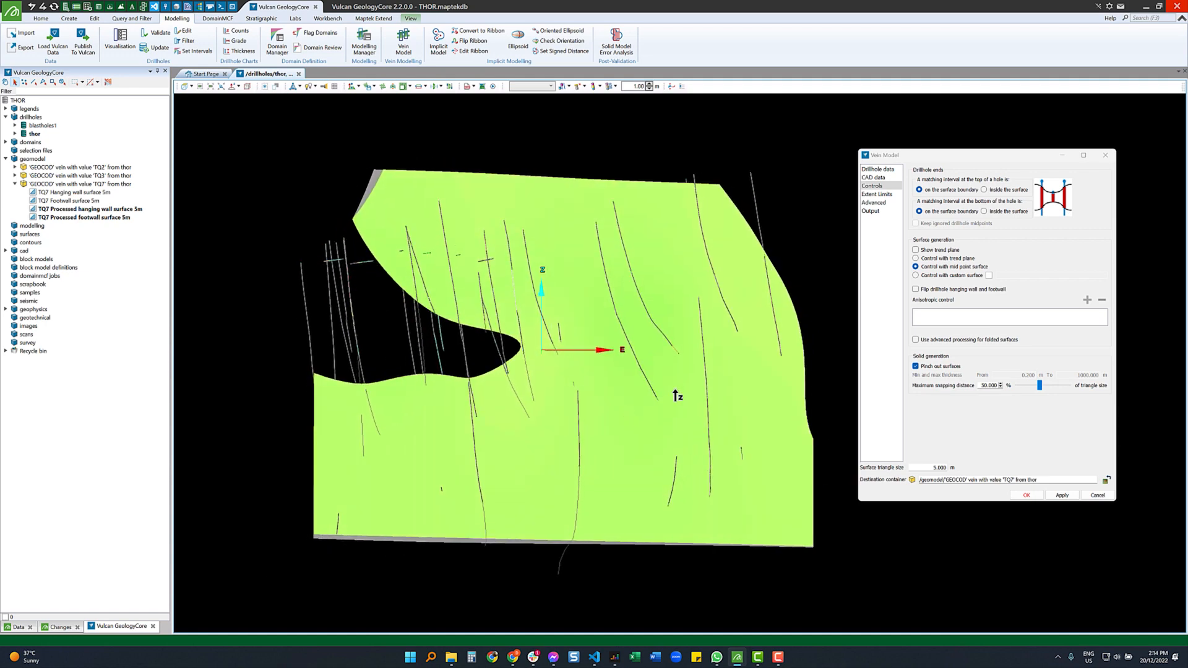
# - Load /cad/polygon and add it as an internal relimit polygon
pyautogui.click(879, 195)
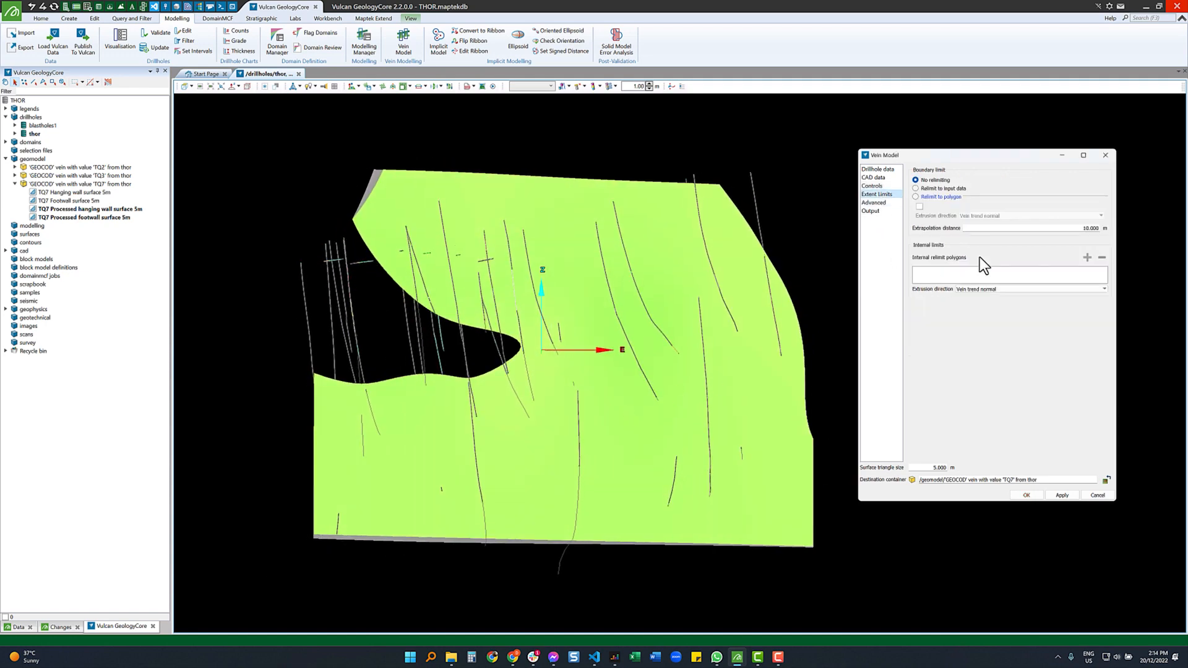
pyautogui.click(6, 251)
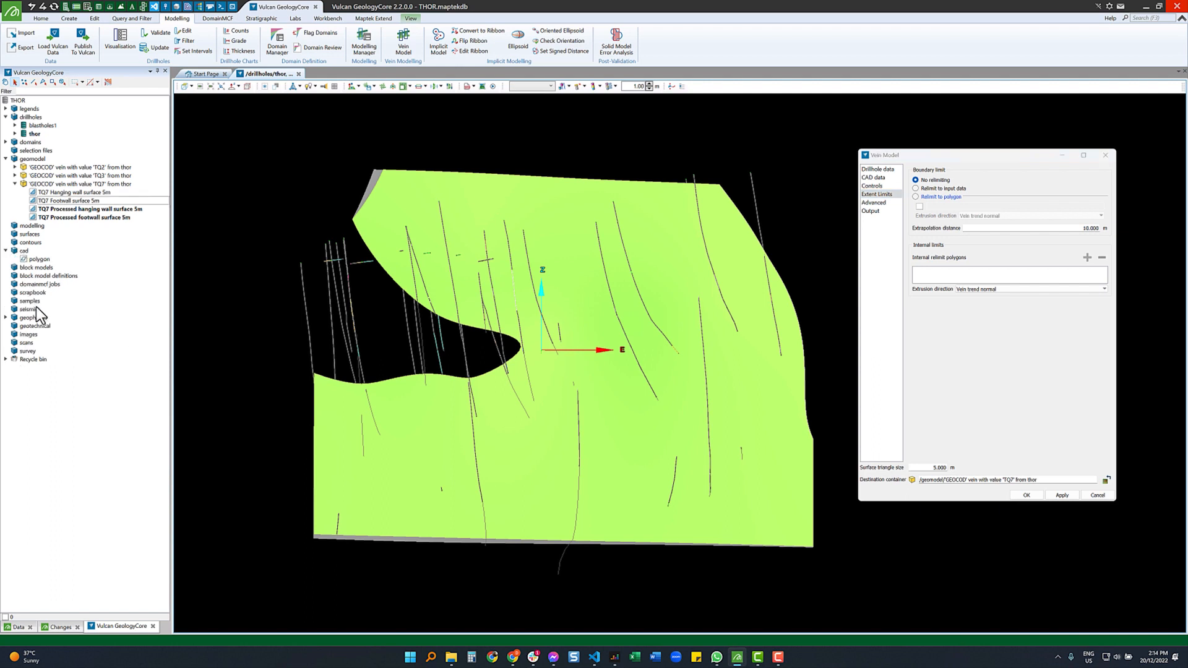
pyautogui.moveTo(40, 259); pyautogui.dragTo(618, 373)
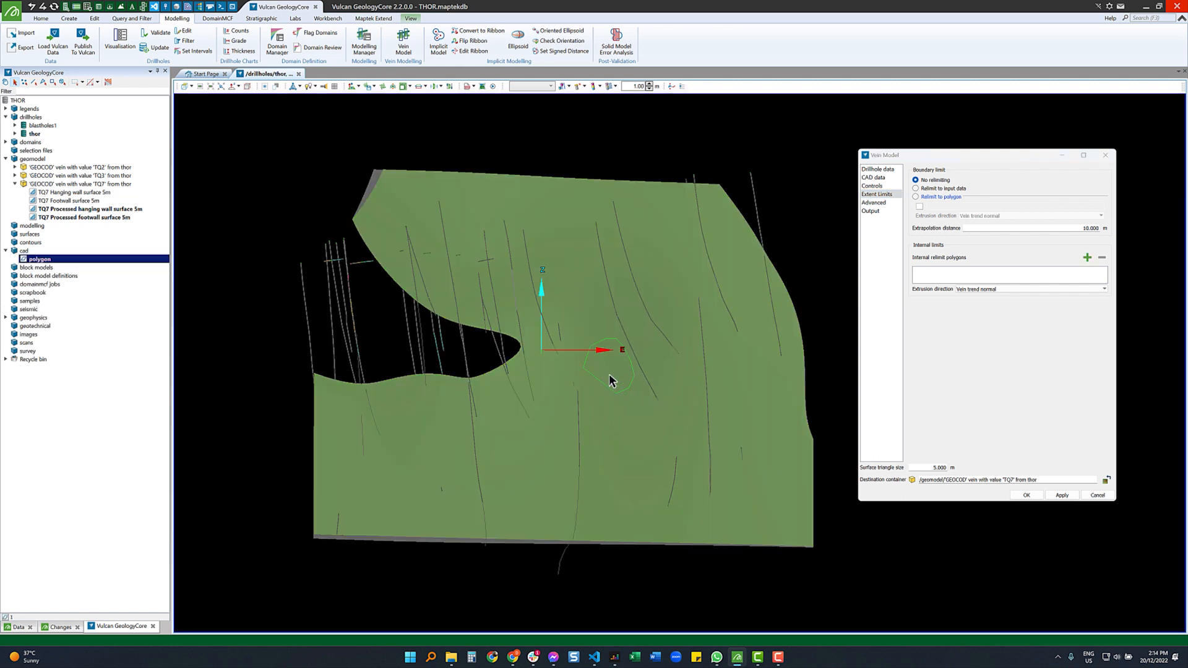
pyautogui.moveTo(42, 259); pyautogui.dragTo(977, 275)
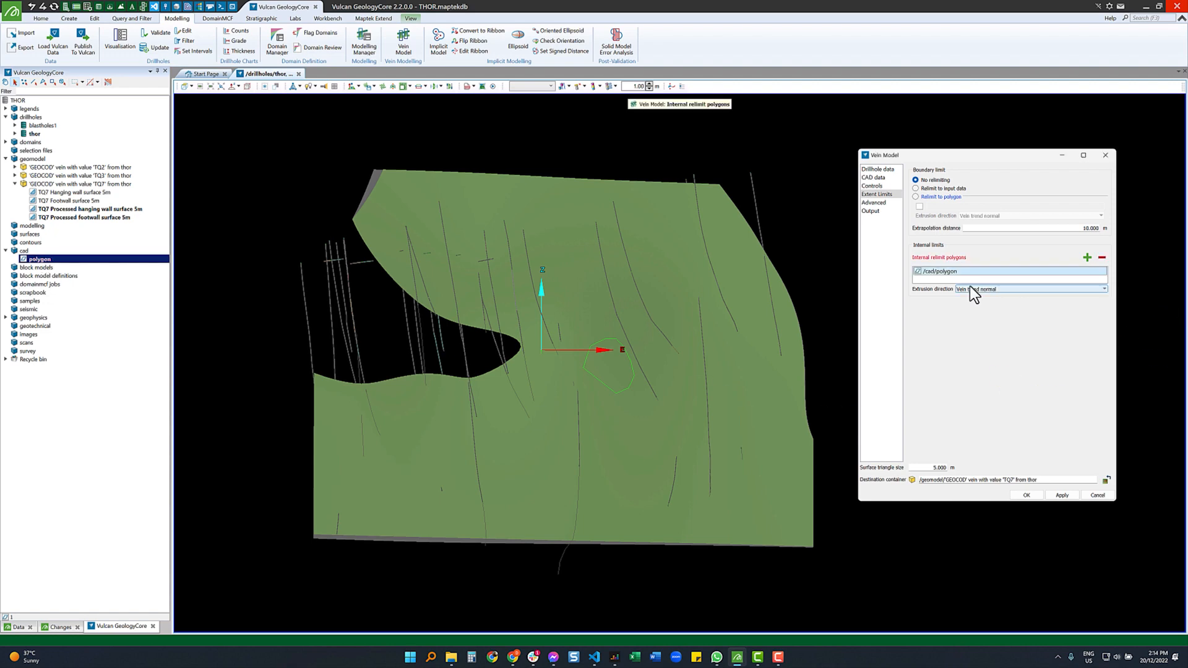
# - Output only a vein solid instead of hanging and foot walls, and run the model
pyautogui.click(868, 212)
pyautogui.click(931, 183)
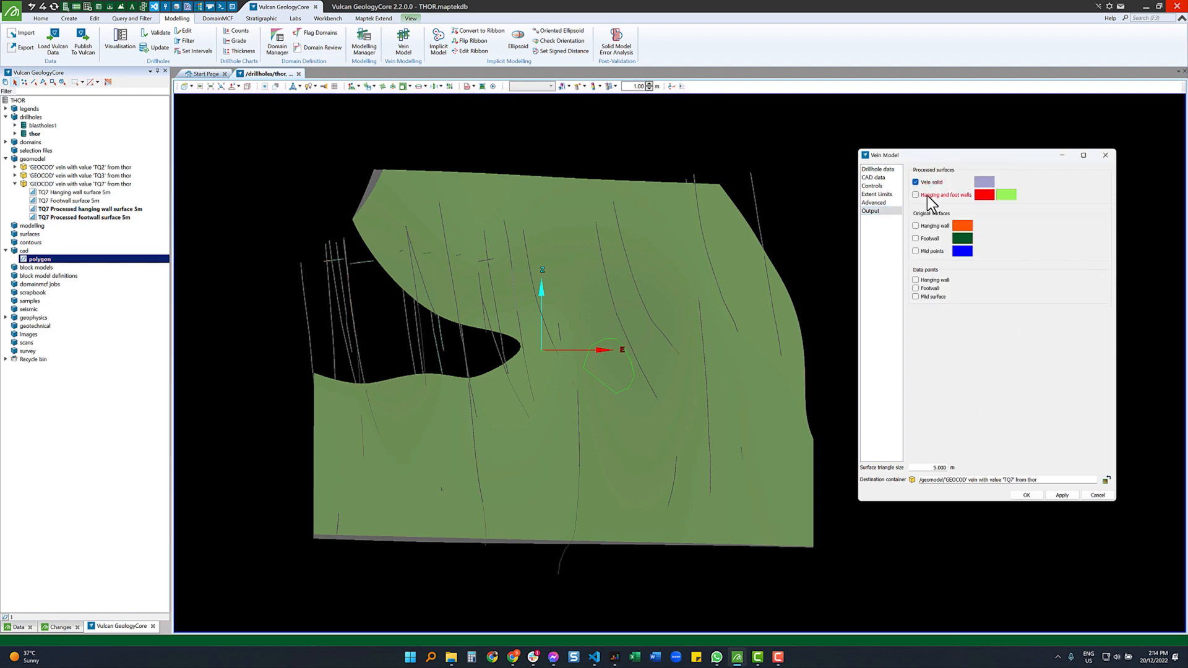
pyautogui.click(926, 195)
pyautogui.click(1042, 496)
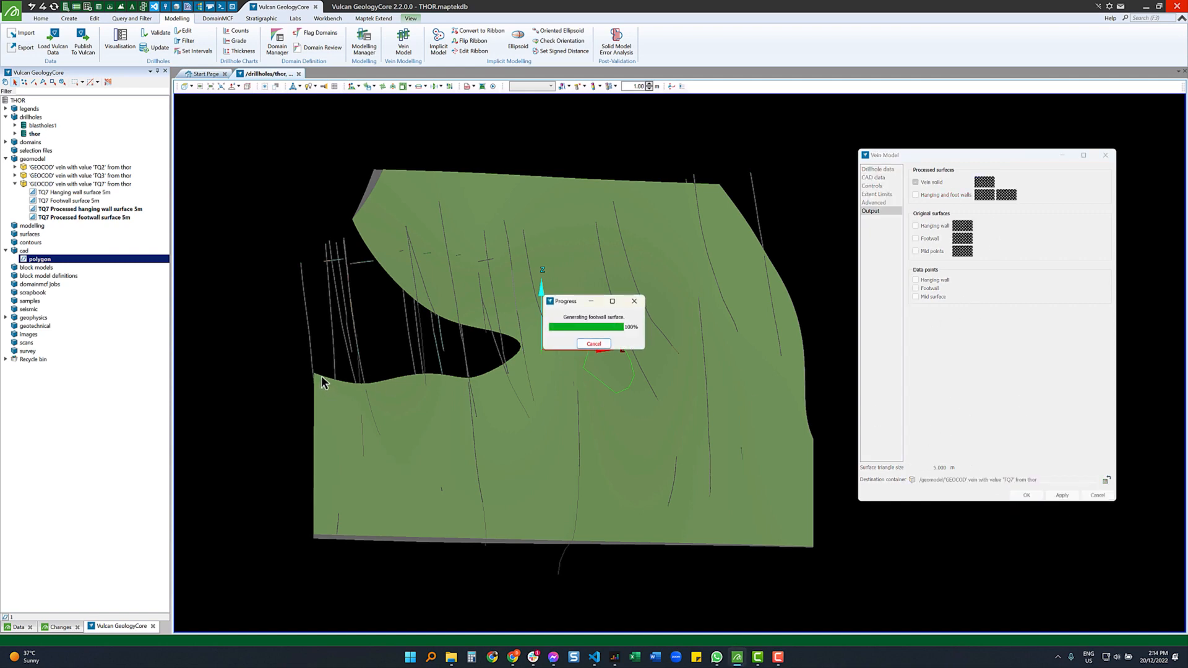
# - Unload the processed wall surfaces and zoom in on TQ7 Solid 5m's polygon hole
pyautogui.doubleClick(84, 210)
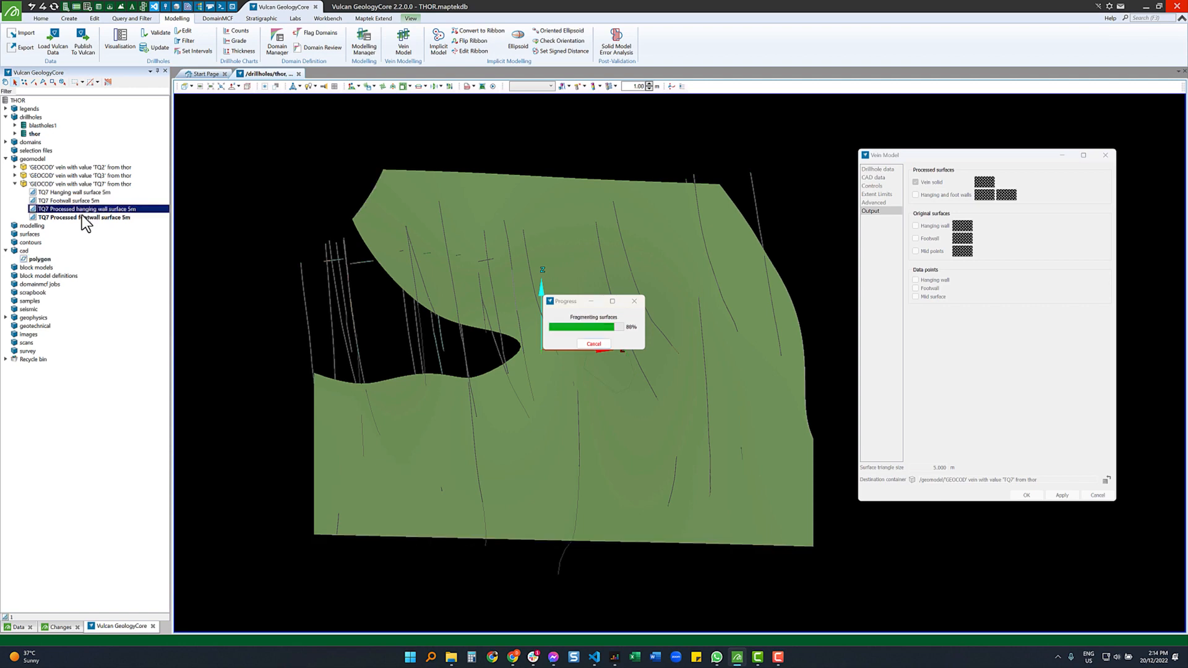
pyautogui.doubleClick(81, 216)
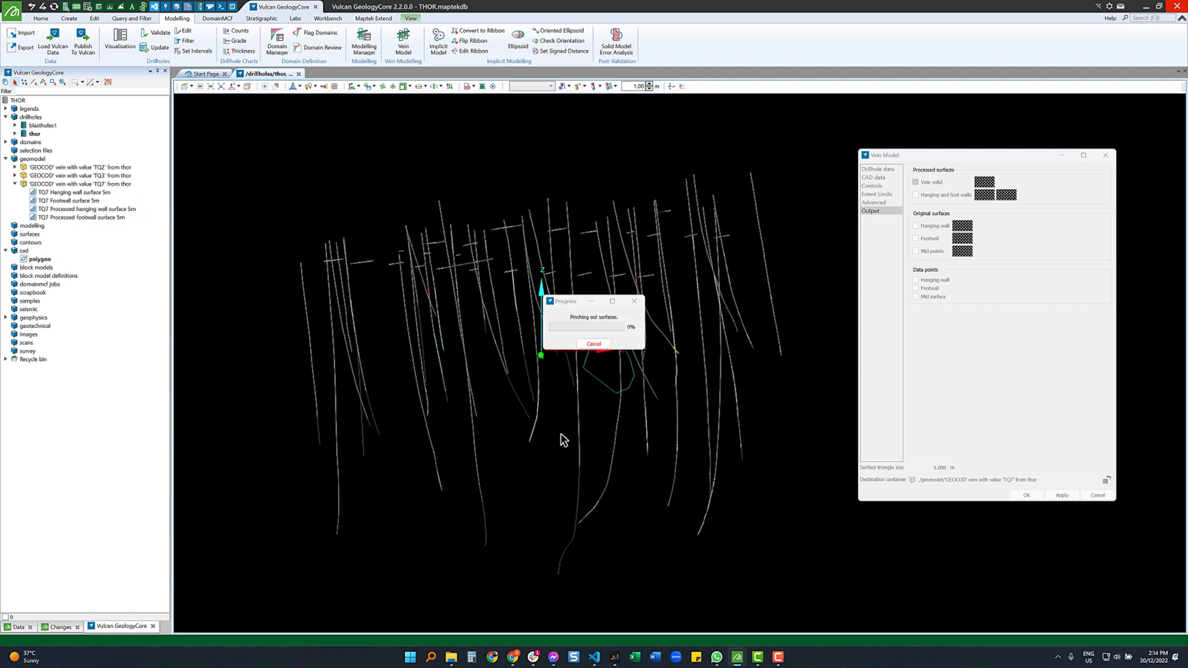
pyautogui.click(74, 7)
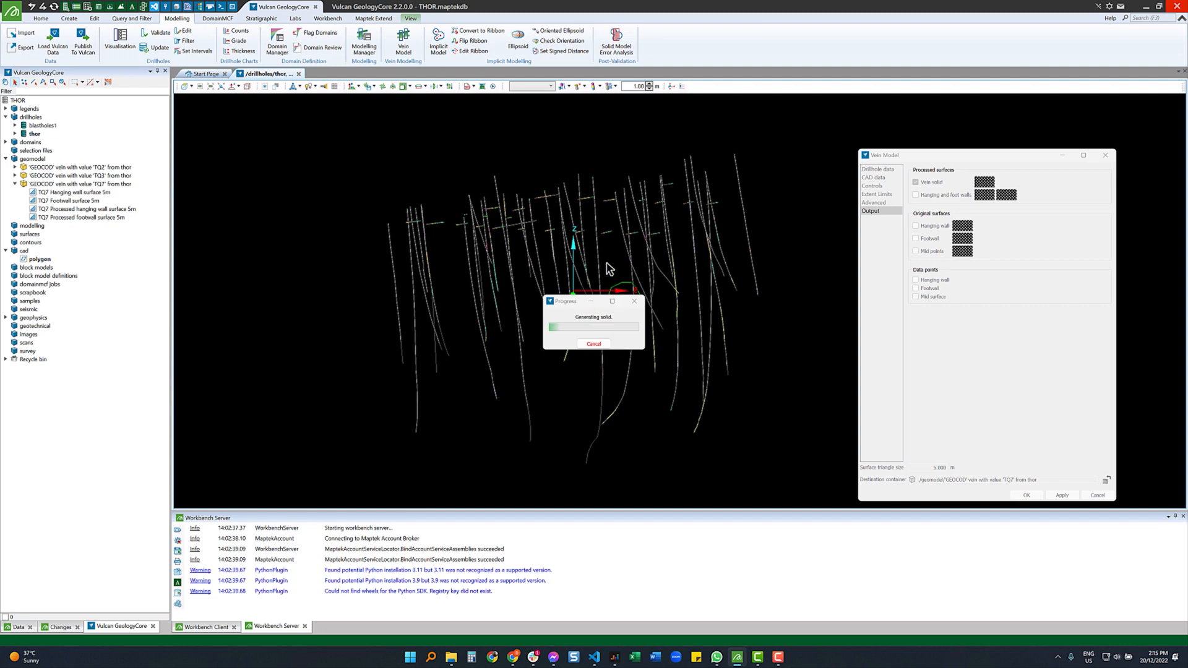
pyautogui.scroll(3, 611, 254)
pyautogui.moveTo(641, 337); pyautogui.dragTo(685, 344, button='right')
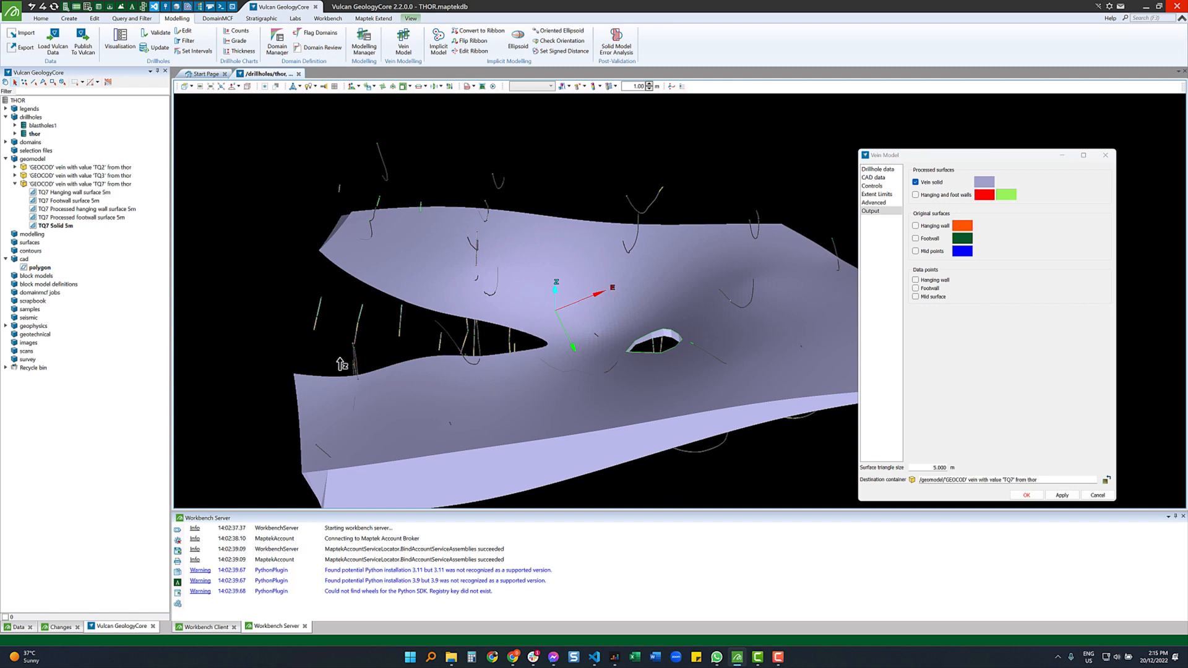
# - Run Check Surface Validity on TQ7 Solid 5m and confirm it passes all four tests
pyautogui.moveTo(646, 357); pyautogui.dragTo(699, 332, button='right')
pyautogui.rightClick(699, 332)
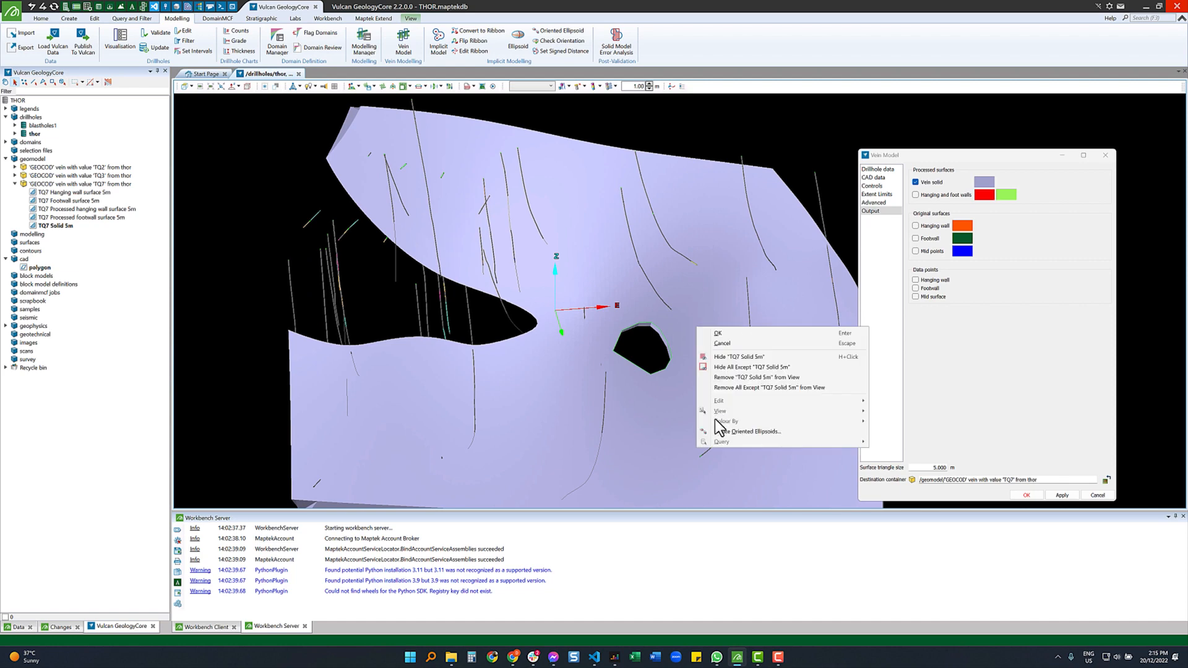
pyautogui.moveTo(721, 441)
pyautogui.click(918, 476)
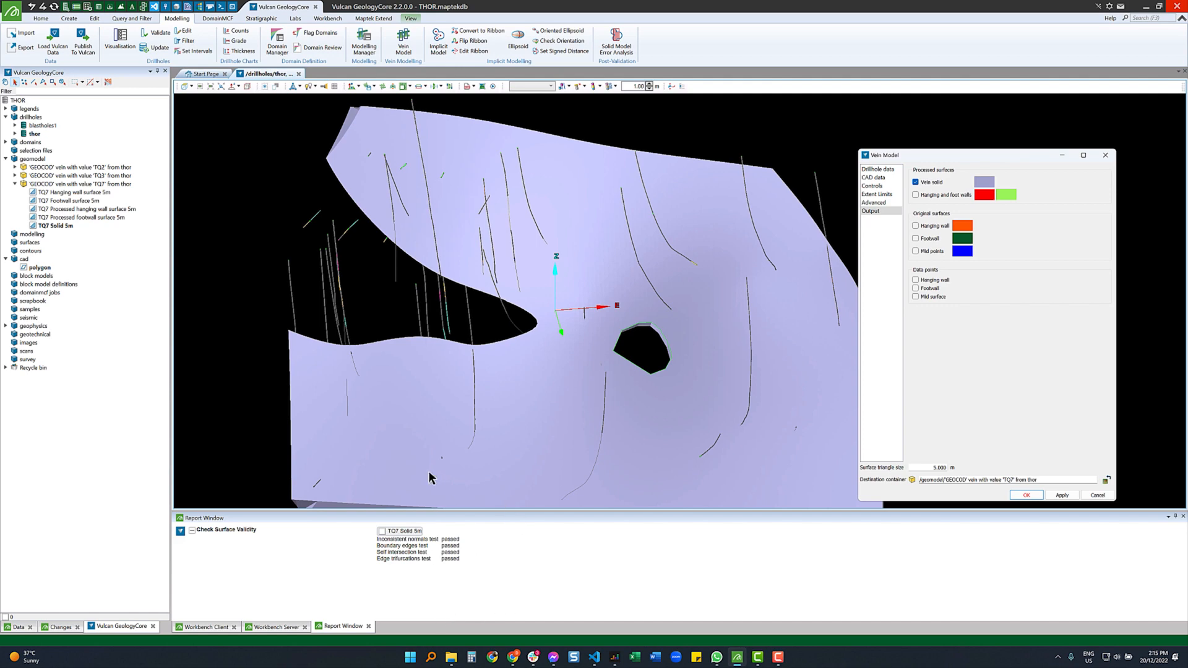
pyautogui.moveTo(571, 325); pyautogui.dragTo(540, 351)
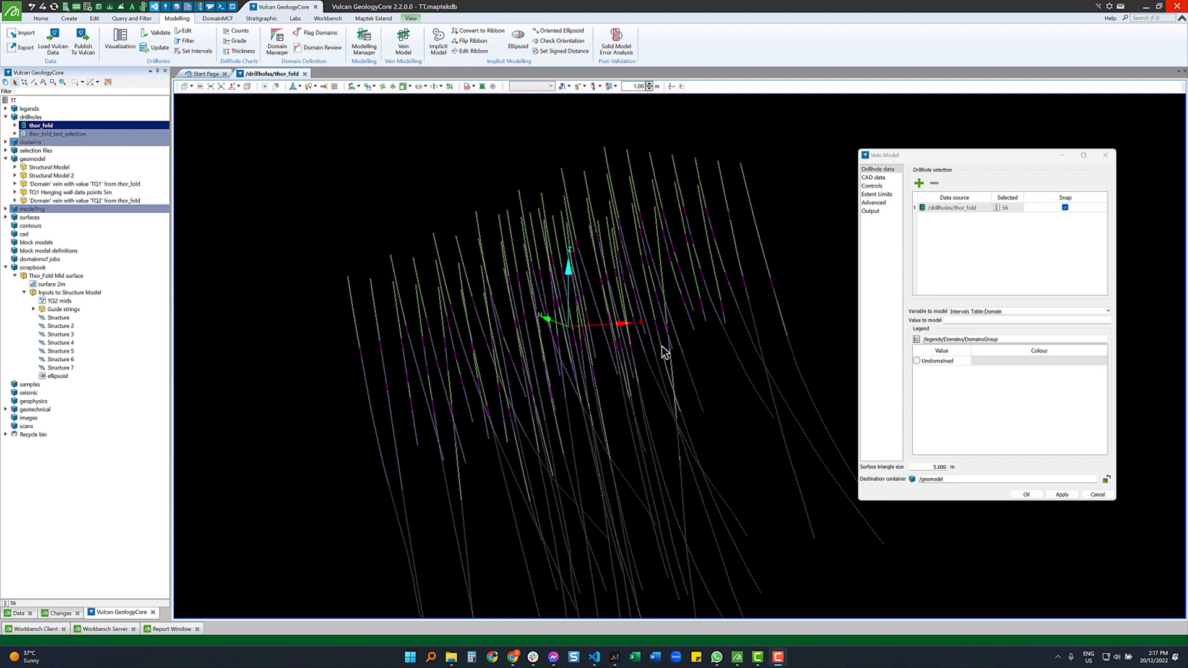
# - Set the Vein Model variable to new:Domain with TQ2 as the vein value, then show its Controls page
pyautogui.moveTo(664, 351); pyautogui.dragTo(750, 295)
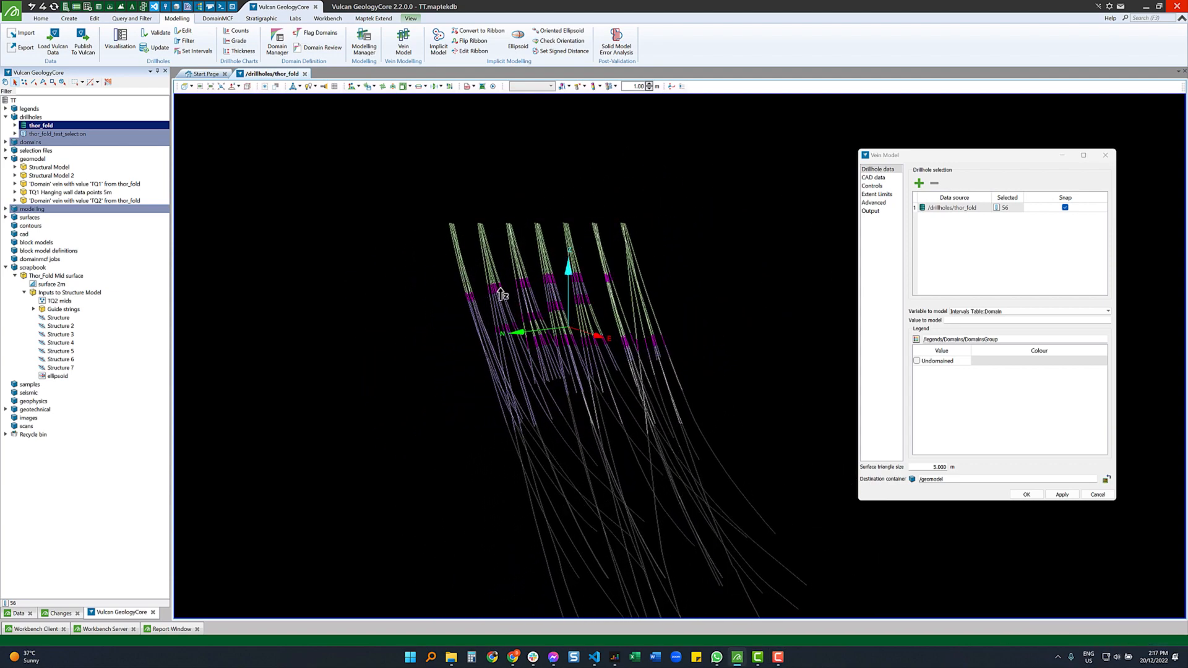
pyautogui.moveTo(641, 279); pyautogui.dragTo(507, 322)
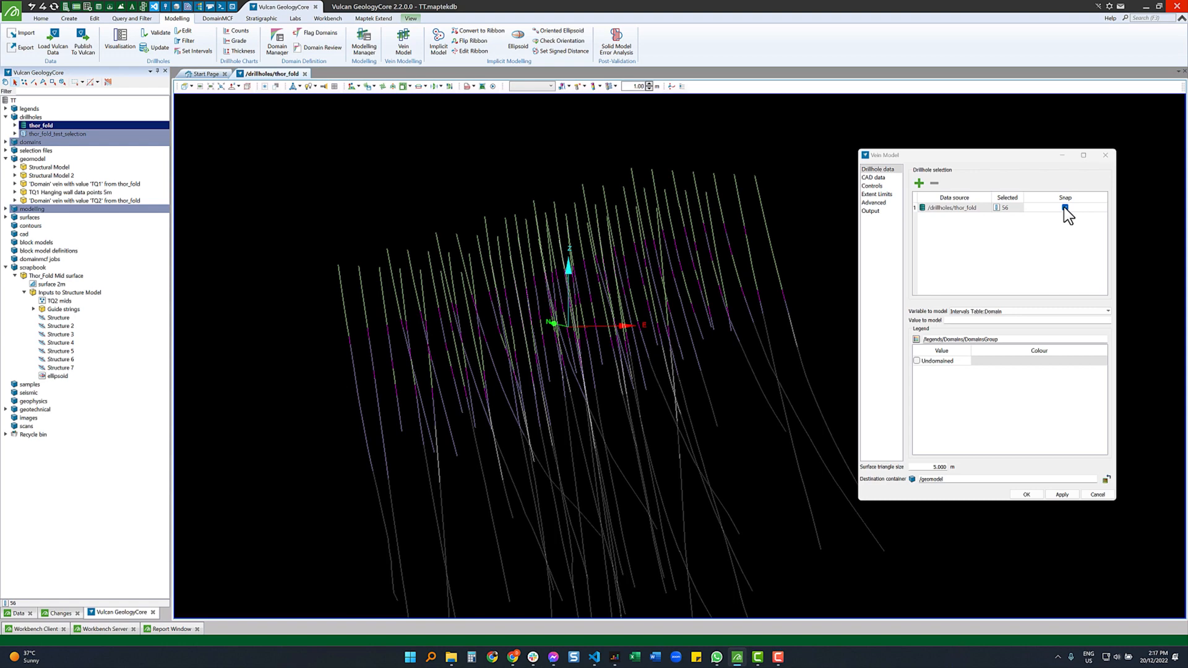
pyautogui.click(1025, 312)
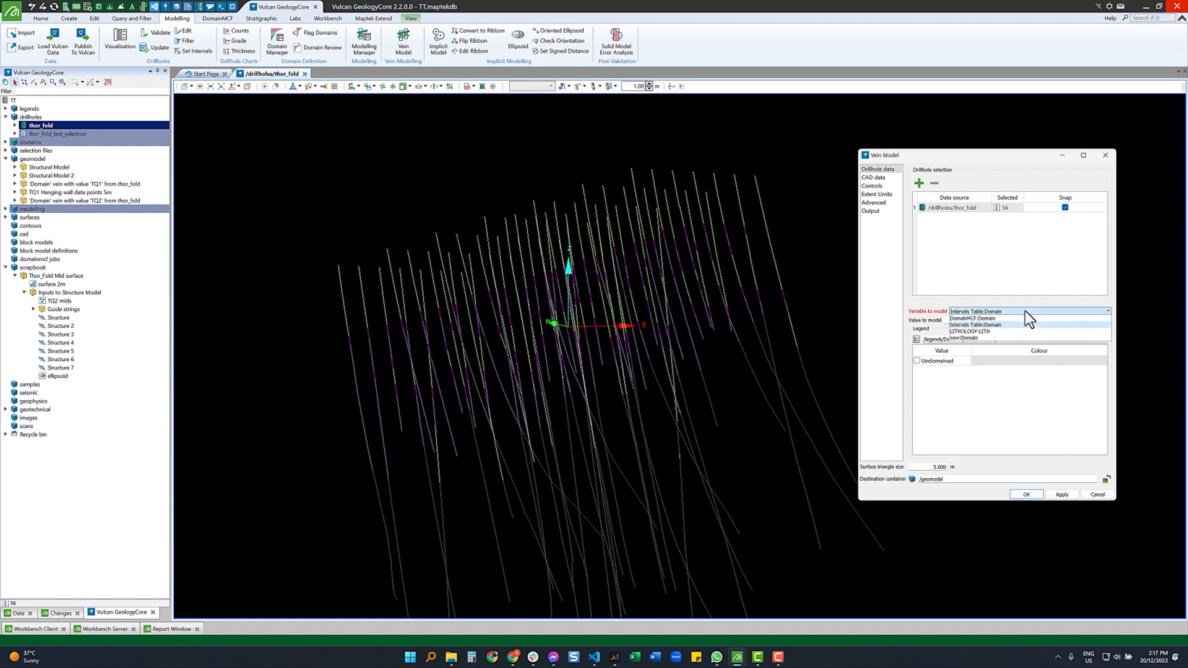
pyautogui.click(985, 338)
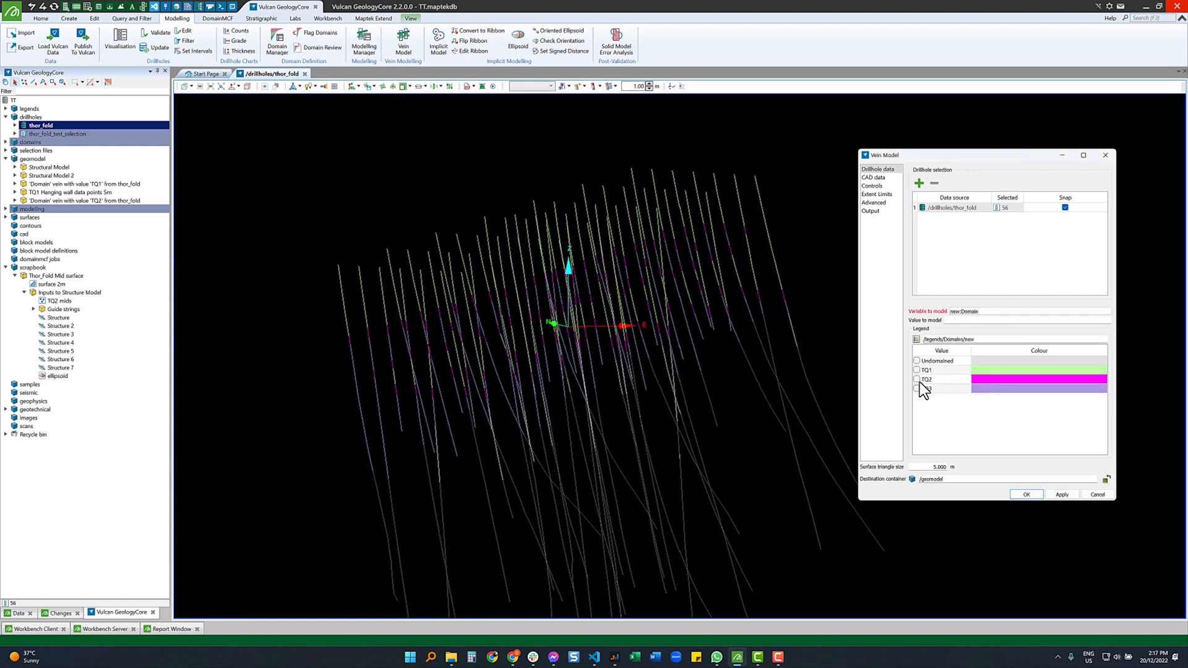
pyautogui.click(917, 379)
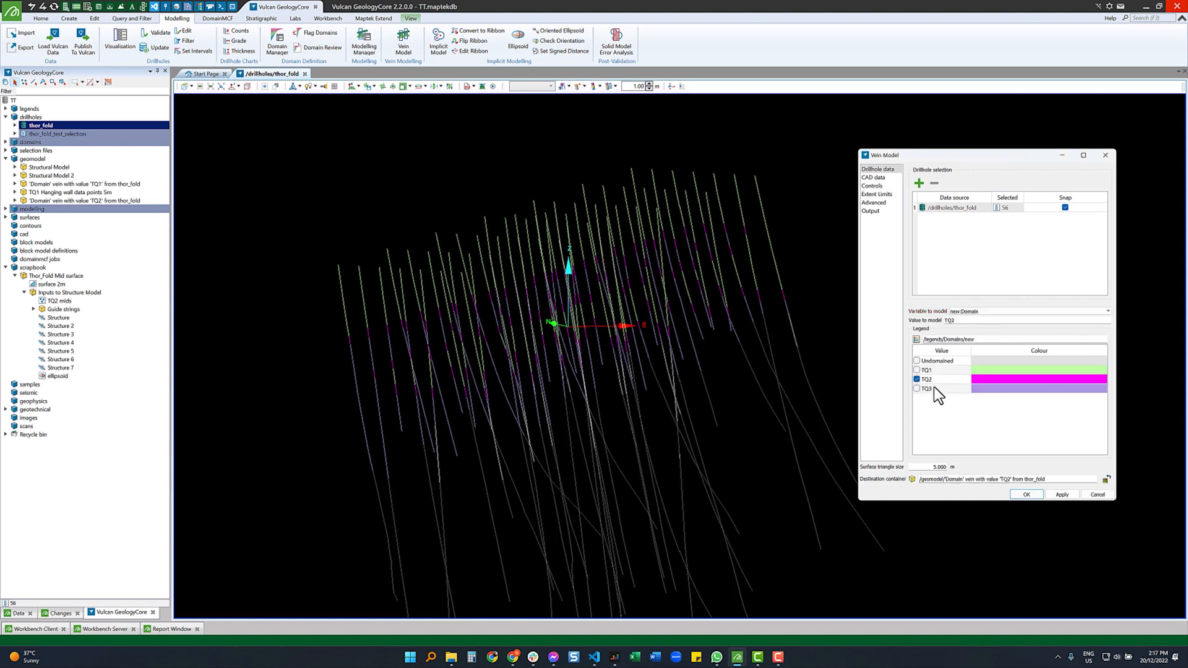
pyautogui.click(872, 186)
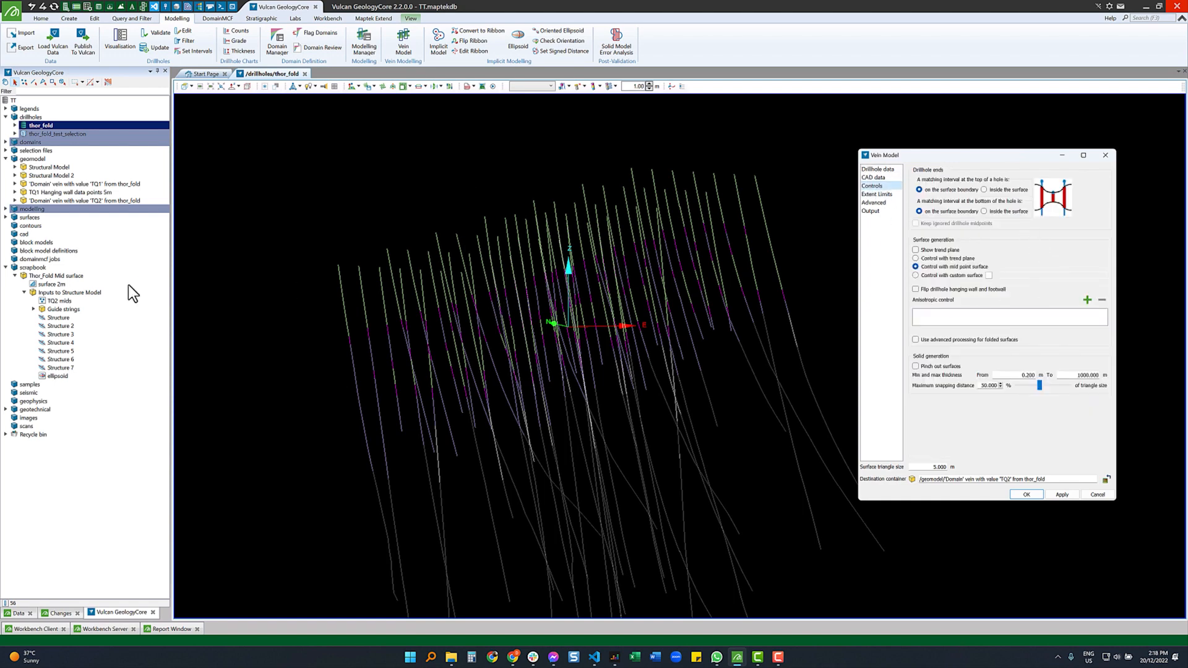
# - Display surface 2m in 3D and set it as the custom control surface for TQ2
pyautogui.moveTo(52, 284); pyautogui.dragTo(395, 307)
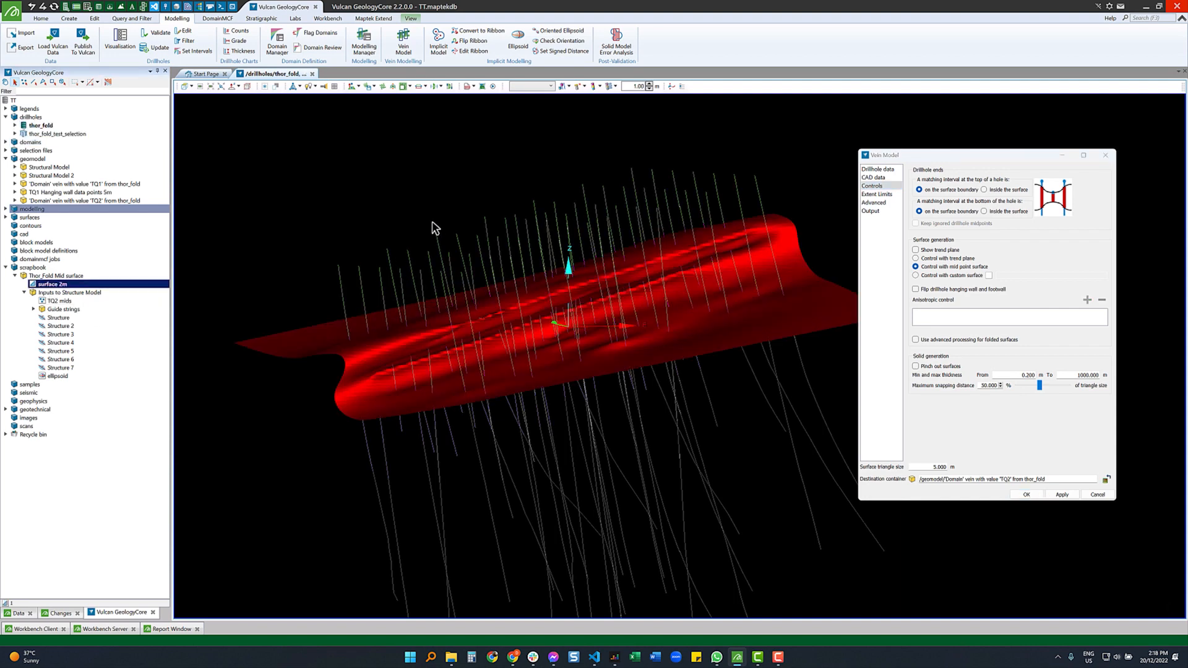
pyautogui.click(453, 184)
pyautogui.scroll(2, 541, 350)
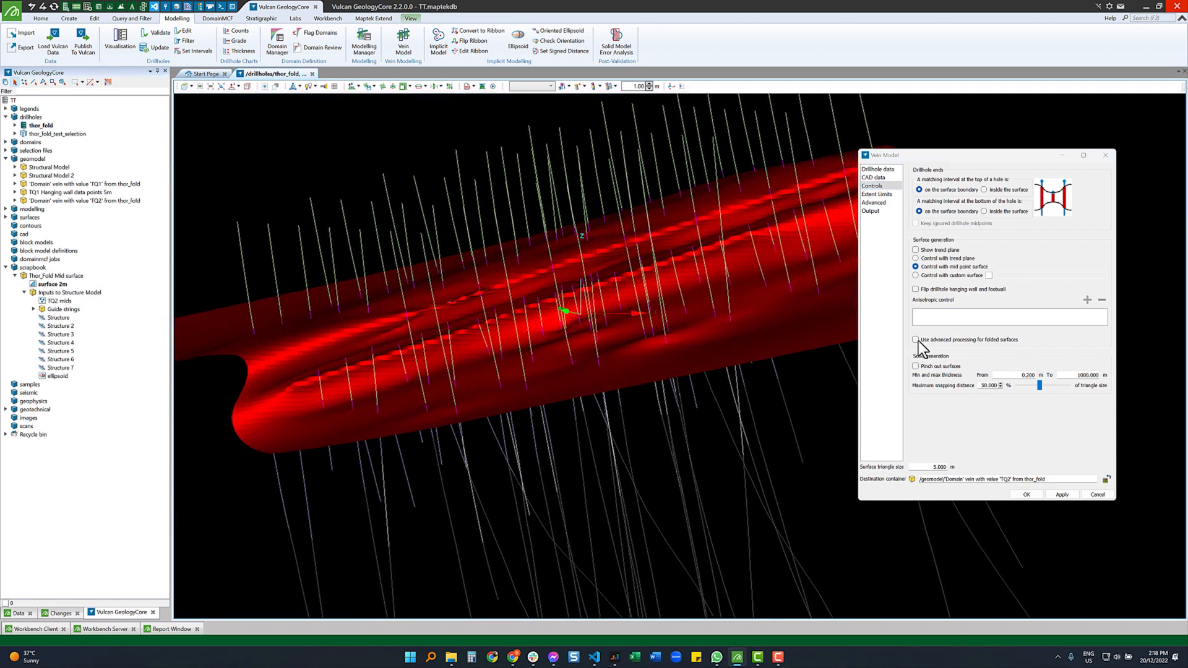
pyautogui.click(956, 276)
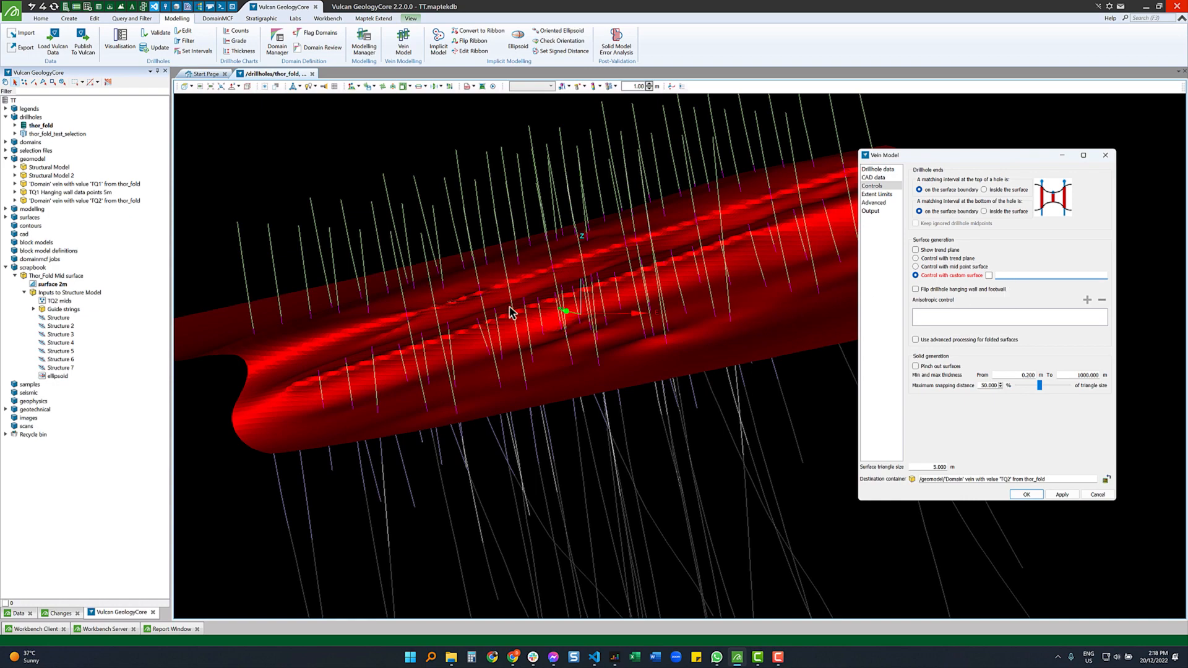
pyautogui.moveTo(499, 302); pyautogui.dragTo(1052, 276)
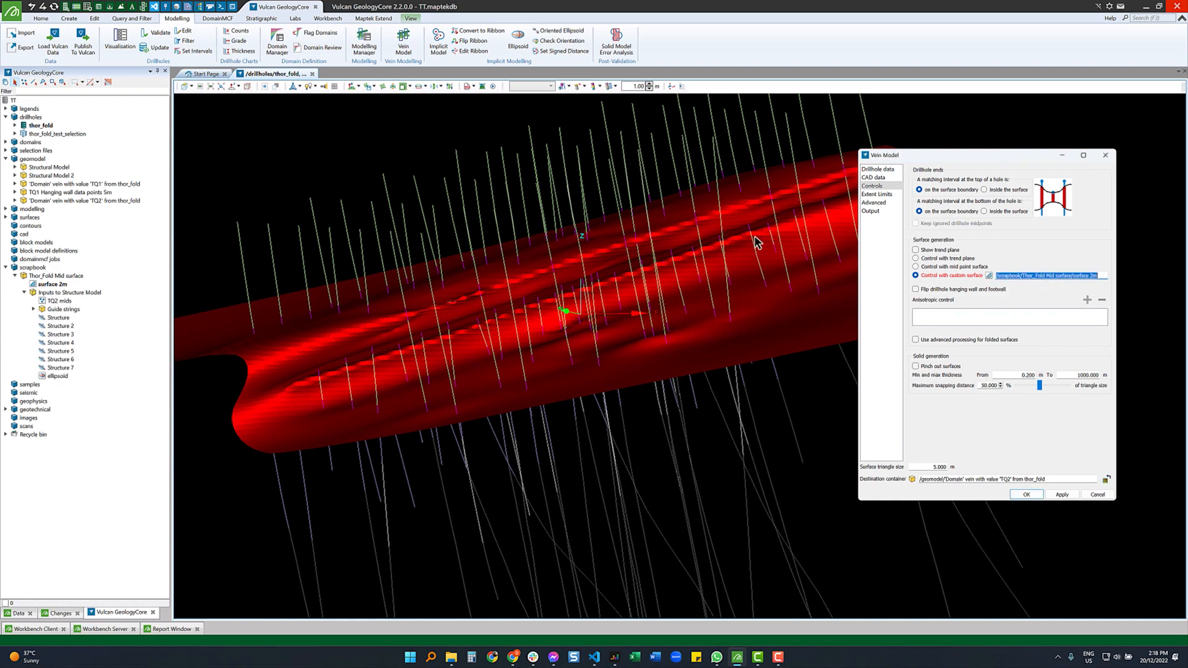
pyautogui.click(487, 130)
pyautogui.scroll(-2, 427, 321)
pyautogui.scroll(2, 529, 317)
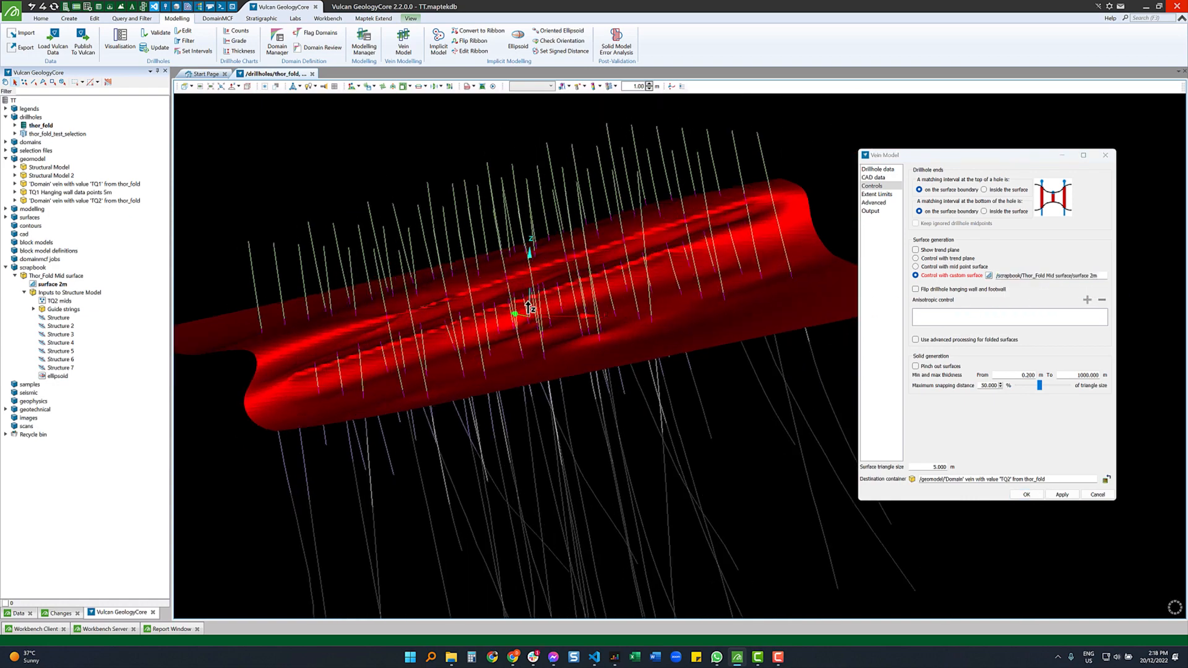
pyautogui.moveTo(534, 340)
pyautogui.mouseDown()
pyautogui.moveTo(581, 334)
pyautogui.moveTo(554, 337)
pyautogui.mouseUp()
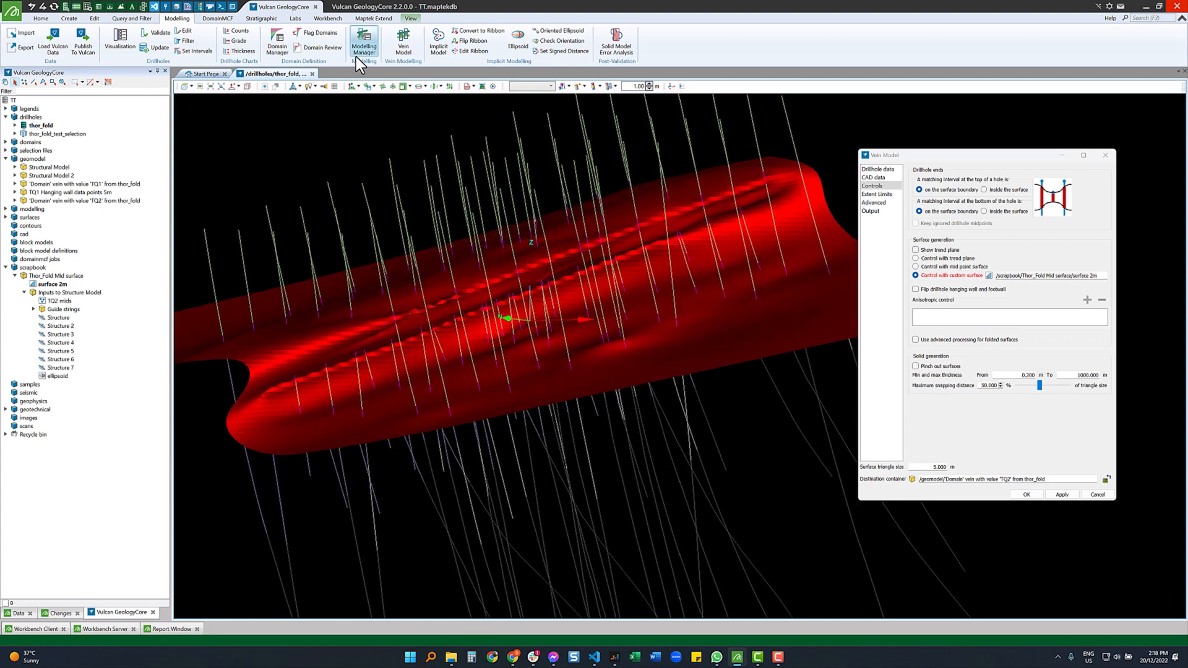
# - From the Labs tools, load the ellipsoid into the 3D view alongside the fold surface
pyautogui.click(295, 18)
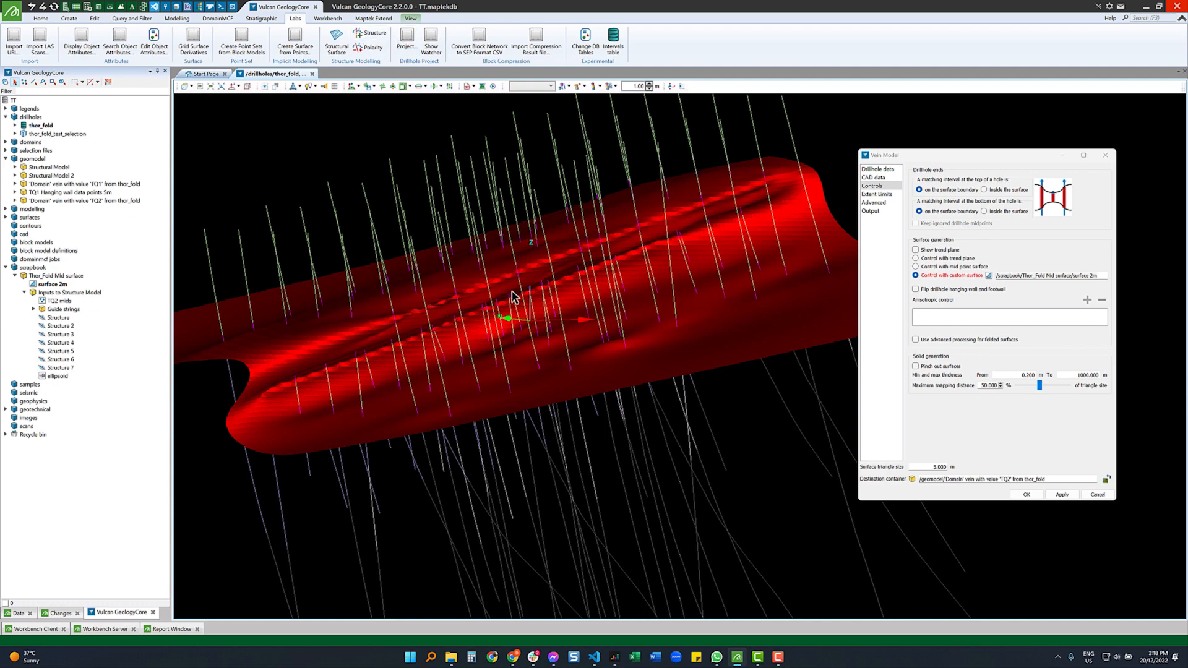
pyautogui.moveTo(517, 348)
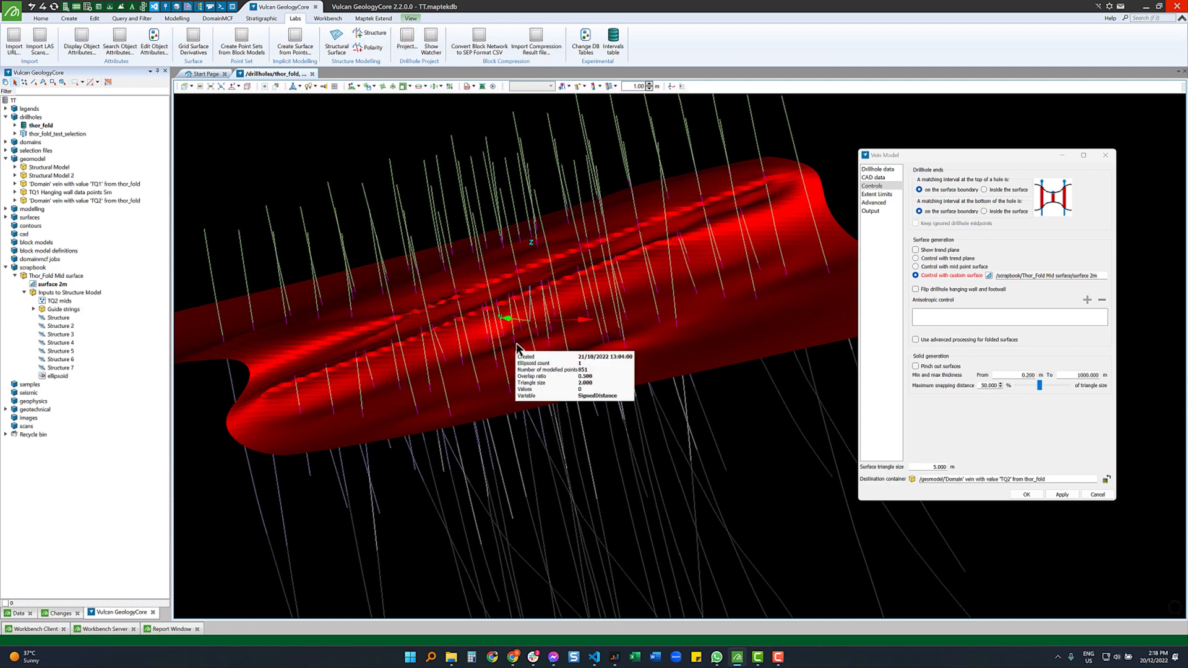
pyautogui.moveTo(517, 348); pyautogui.dragTo(639, 301)
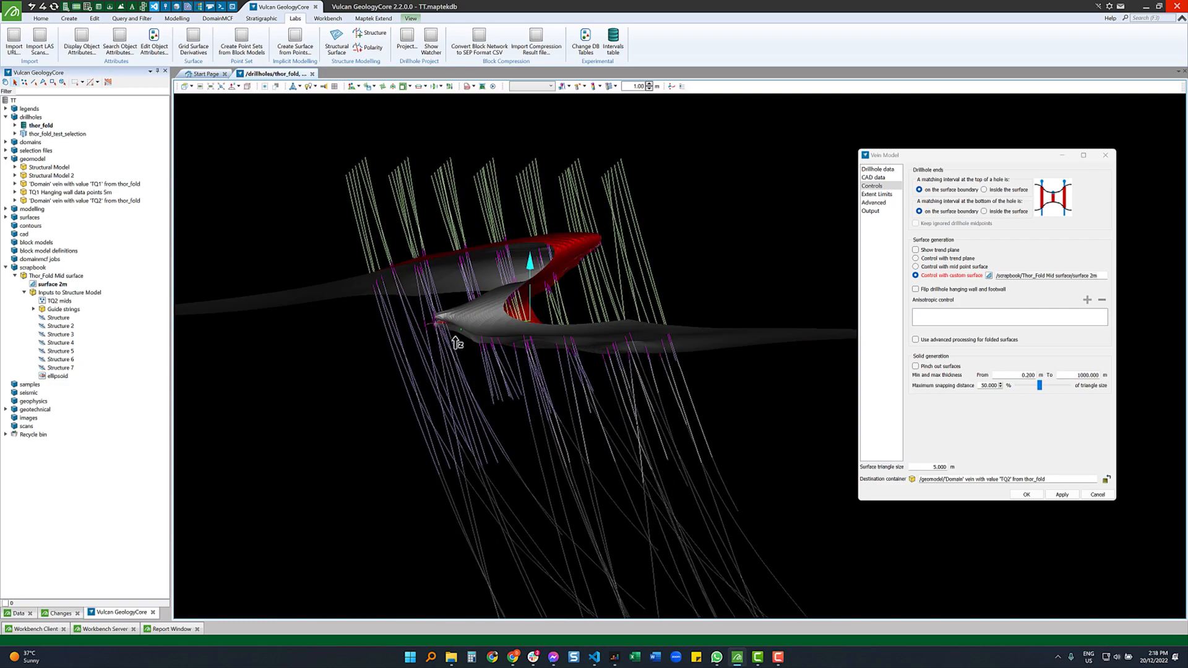
pyautogui.scroll(10, 457, 342)
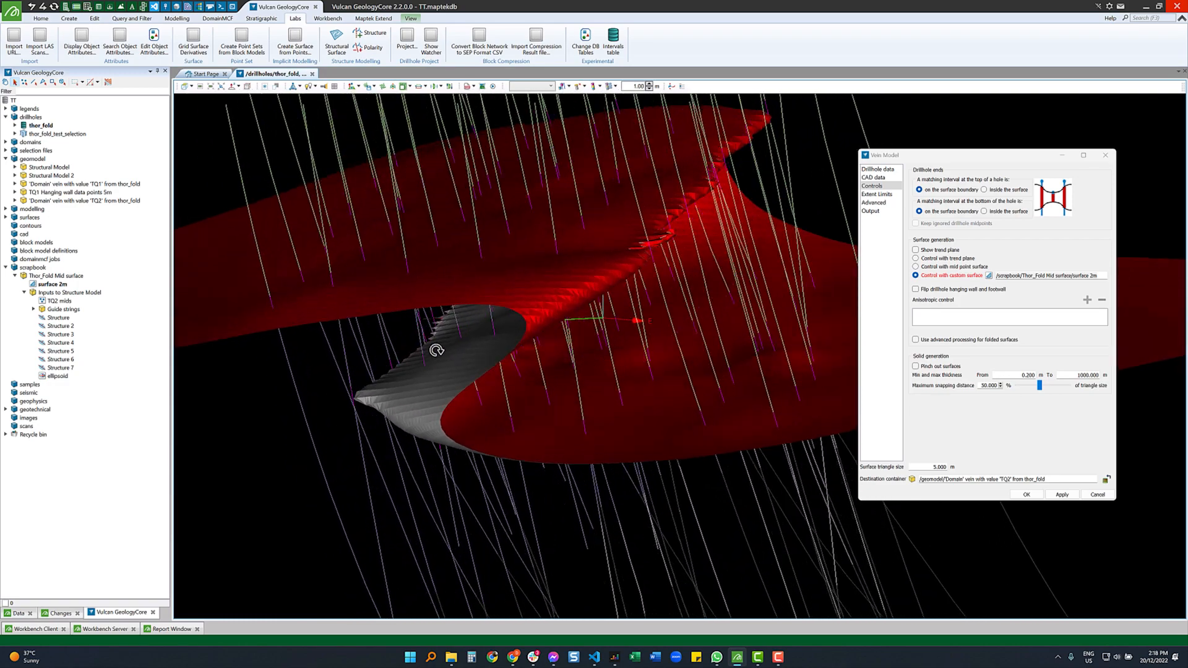
pyautogui.moveTo(436, 350); pyautogui.dragTo(456, 326)
pyautogui.moveTo(455, 324)
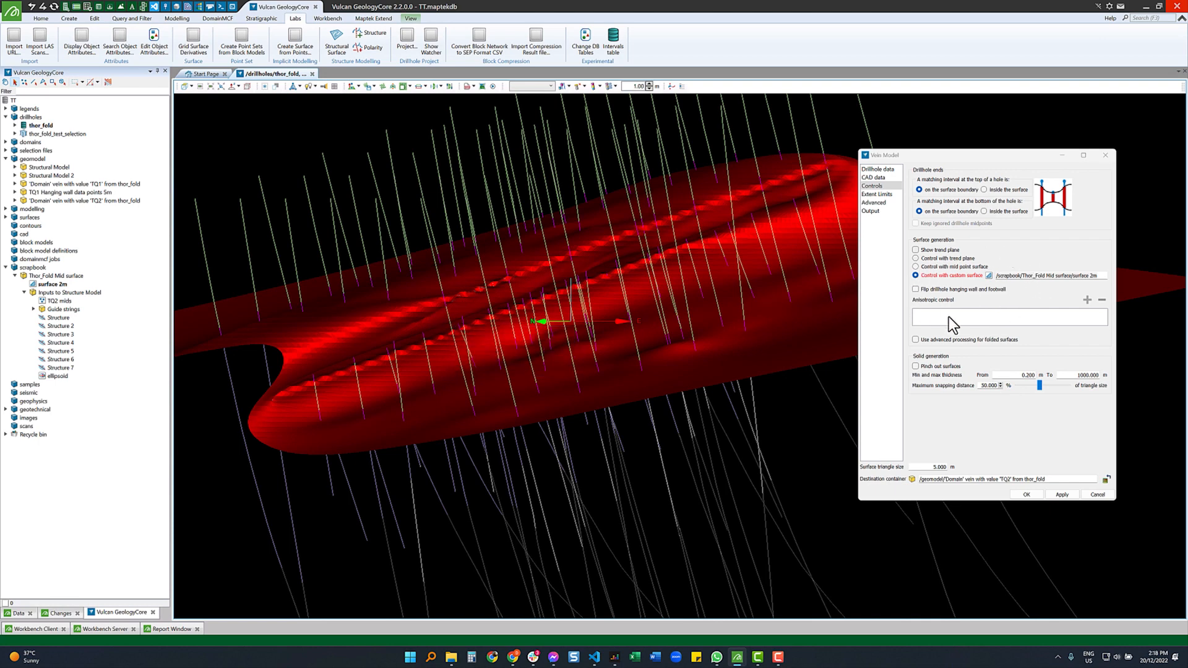
pyautogui.moveTo(58, 375); pyautogui.dragTo(568, 297)
pyautogui.moveTo(632, 318); pyautogui.dragTo(565, 337, button='right')
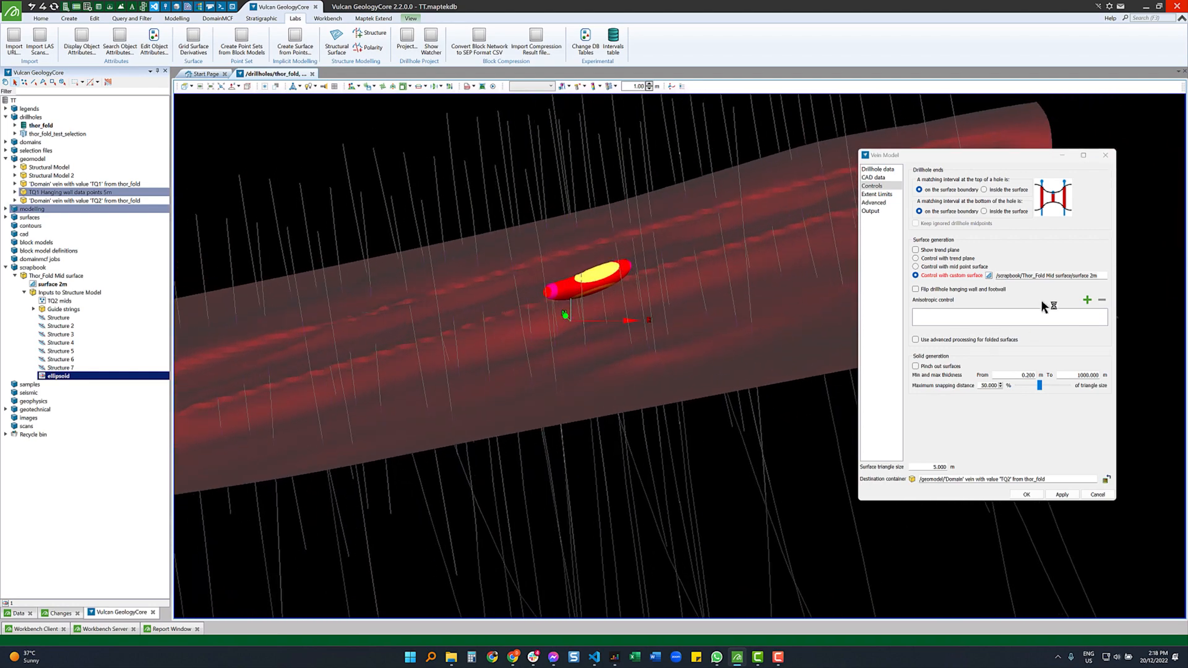
pyautogui.click(1016, 316)
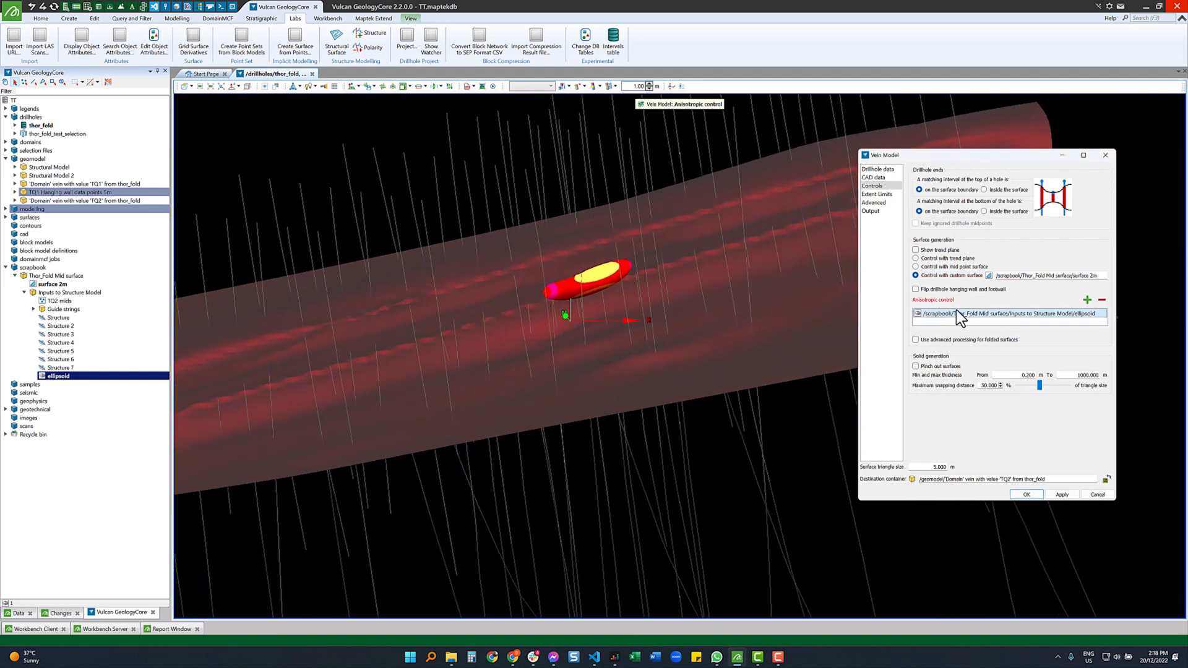
pyautogui.click(937, 339)
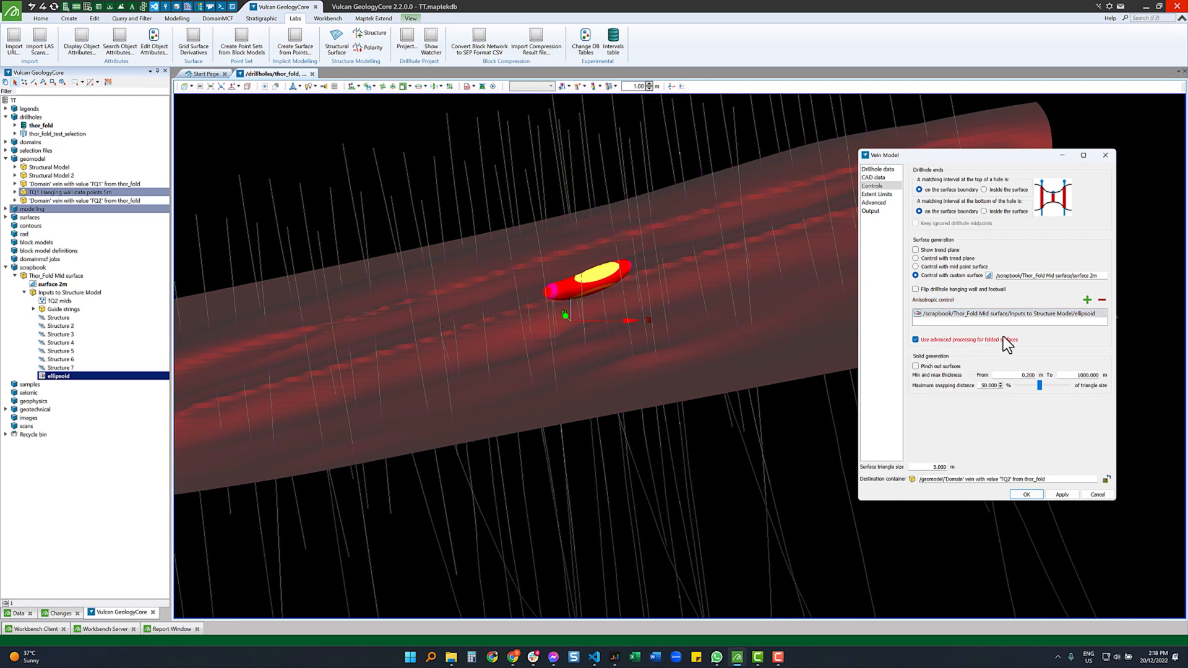
pyautogui.click(466, 205)
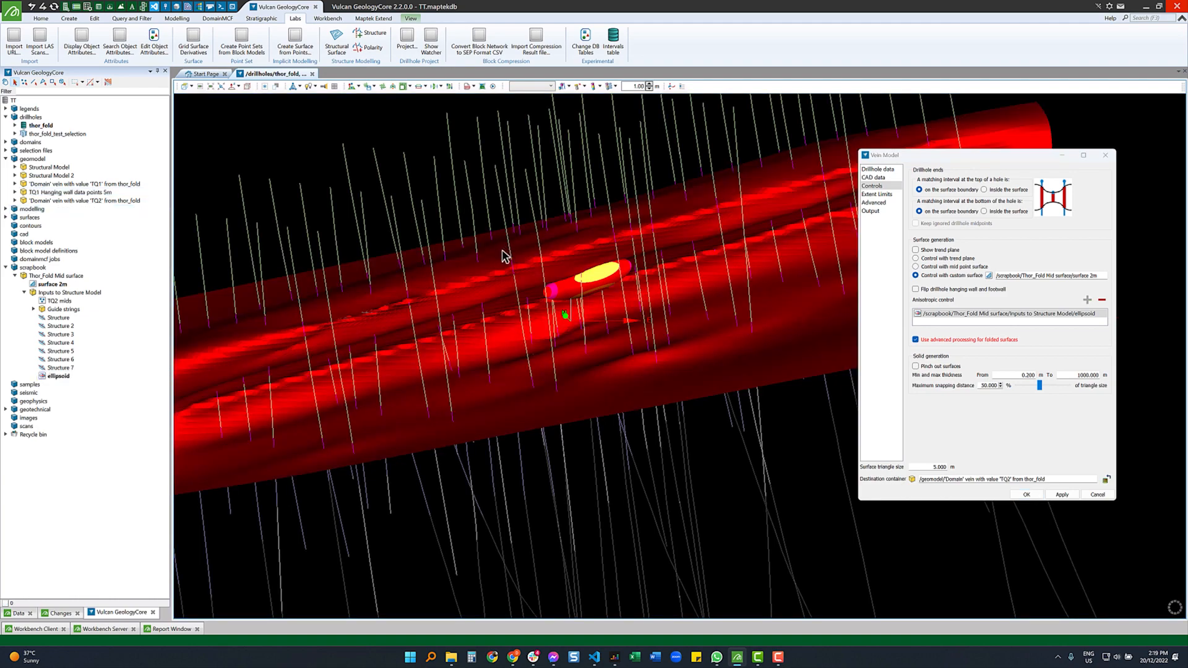
pyautogui.scroll(-3, 493, 254)
pyautogui.moveTo(514, 260); pyautogui.dragTo(664, 190, button='right')
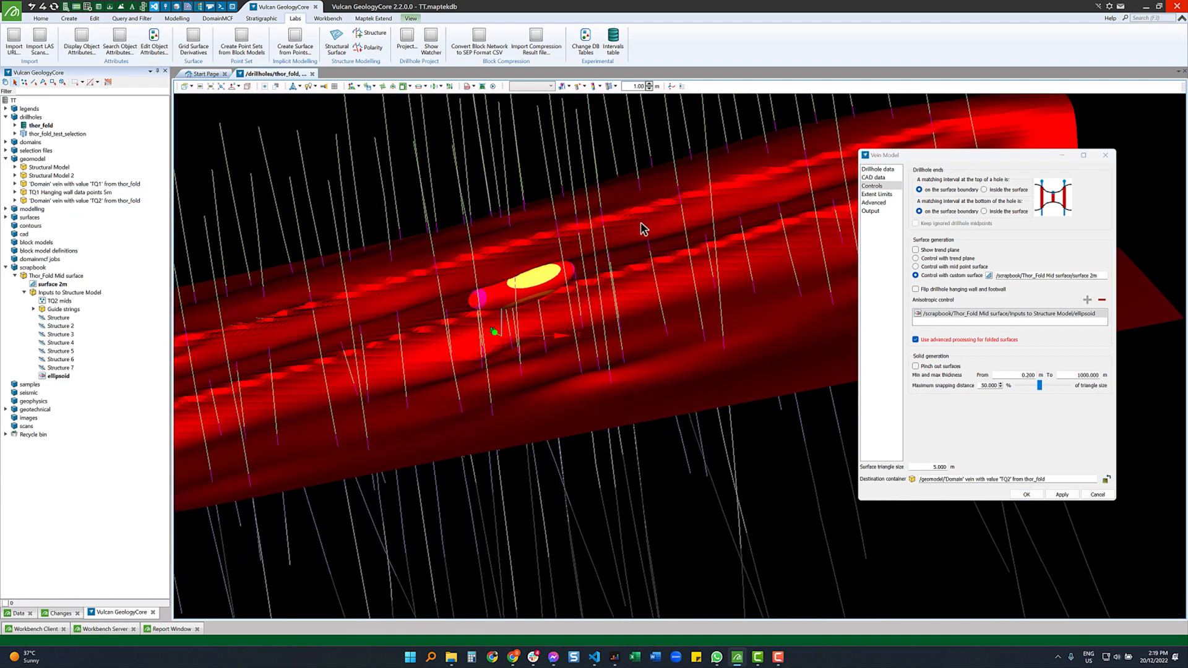
pyautogui.moveTo(609, 247)
pyautogui.moveTo(584, 254); pyautogui.dragTo(634, 221, button='right')
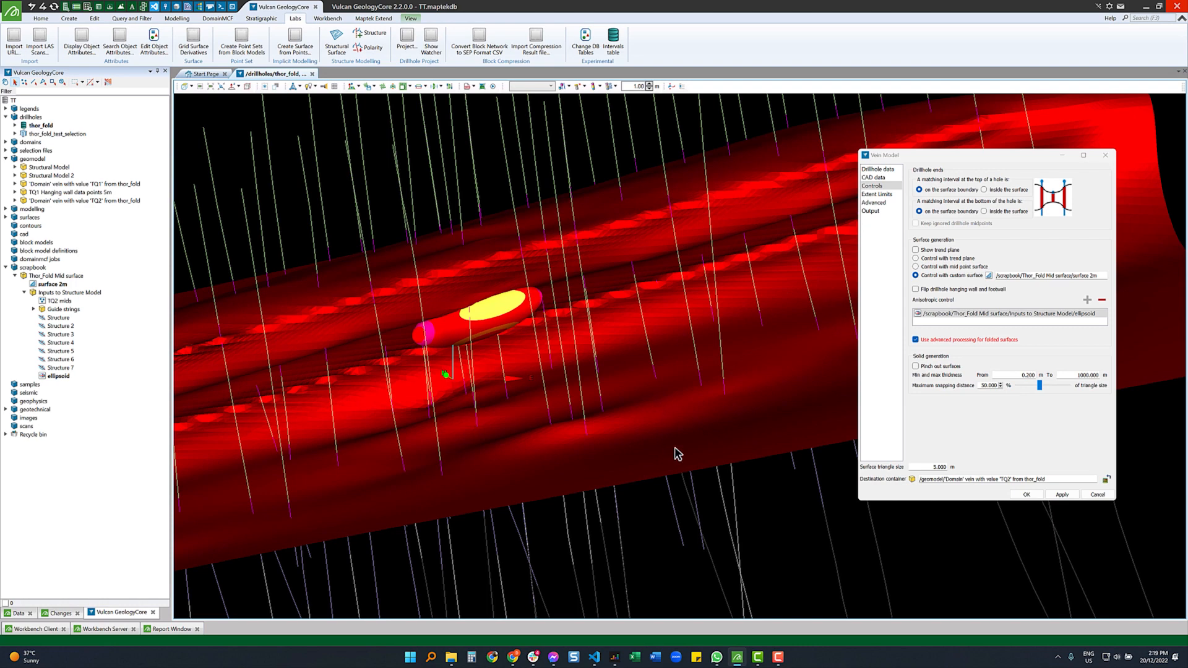
pyautogui.moveTo(664, 439)
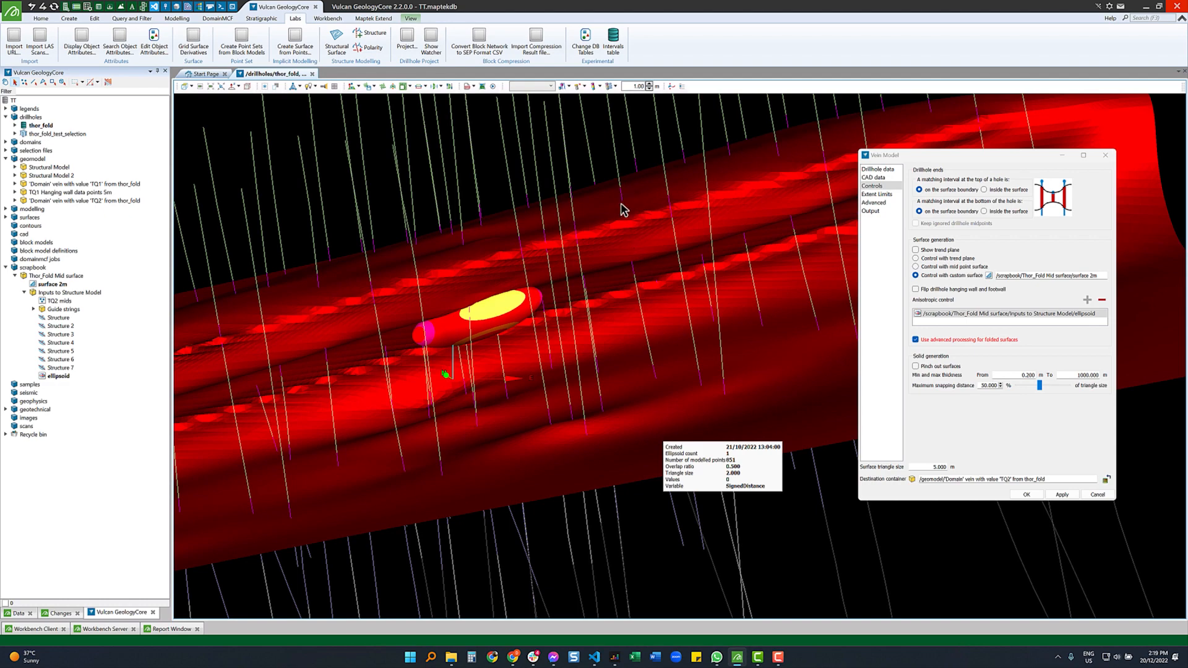
pyautogui.scroll(-3, 592, 347)
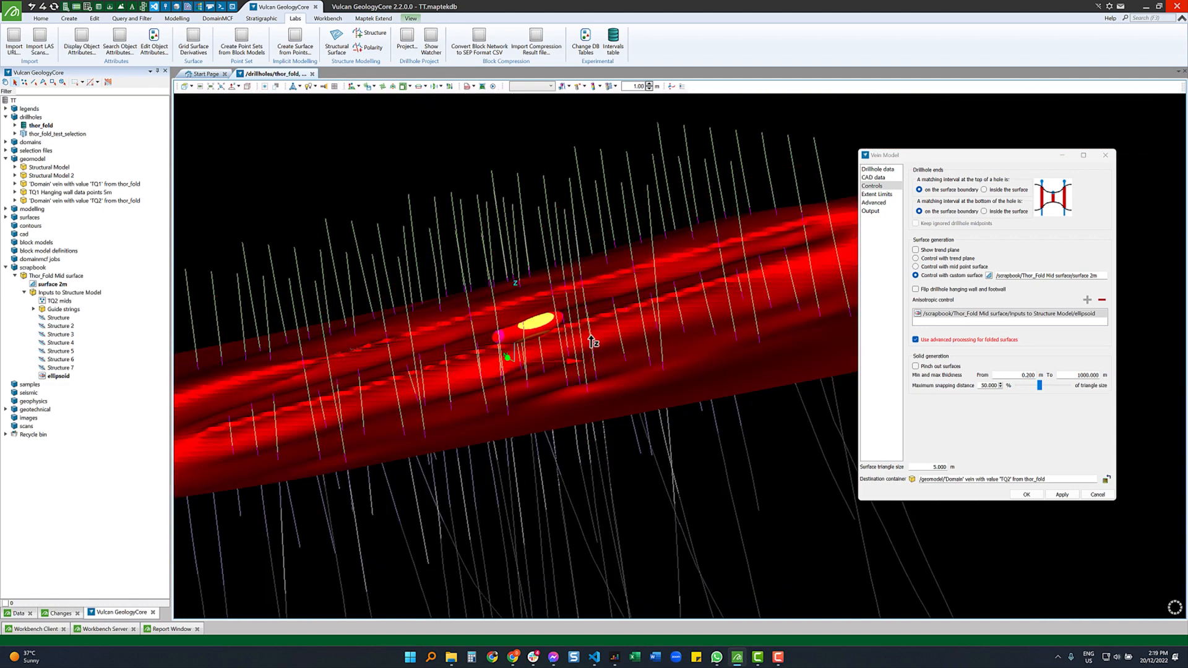
pyautogui.moveTo(594, 340); pyautogui.dragTo(622, 327)
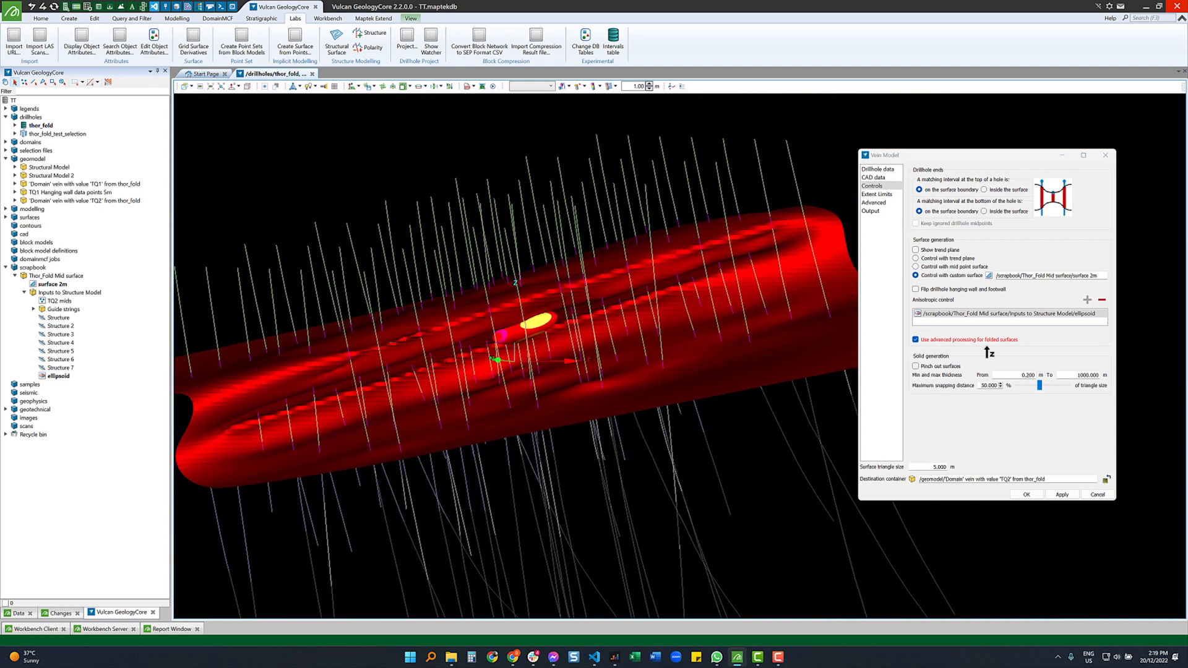
pyautogui.moveTo(487, 331); pyautogui.dragTo(536, 277)
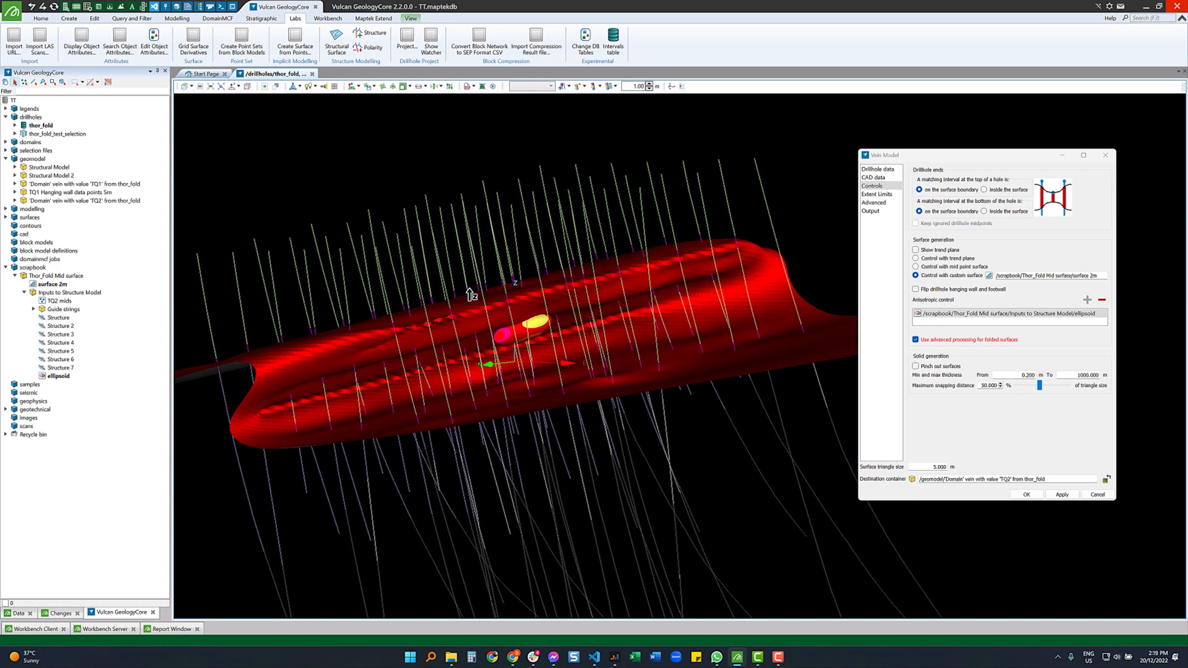
pyautogui.moveTo(534, 336); pyautogui.dragTo(665, 291)
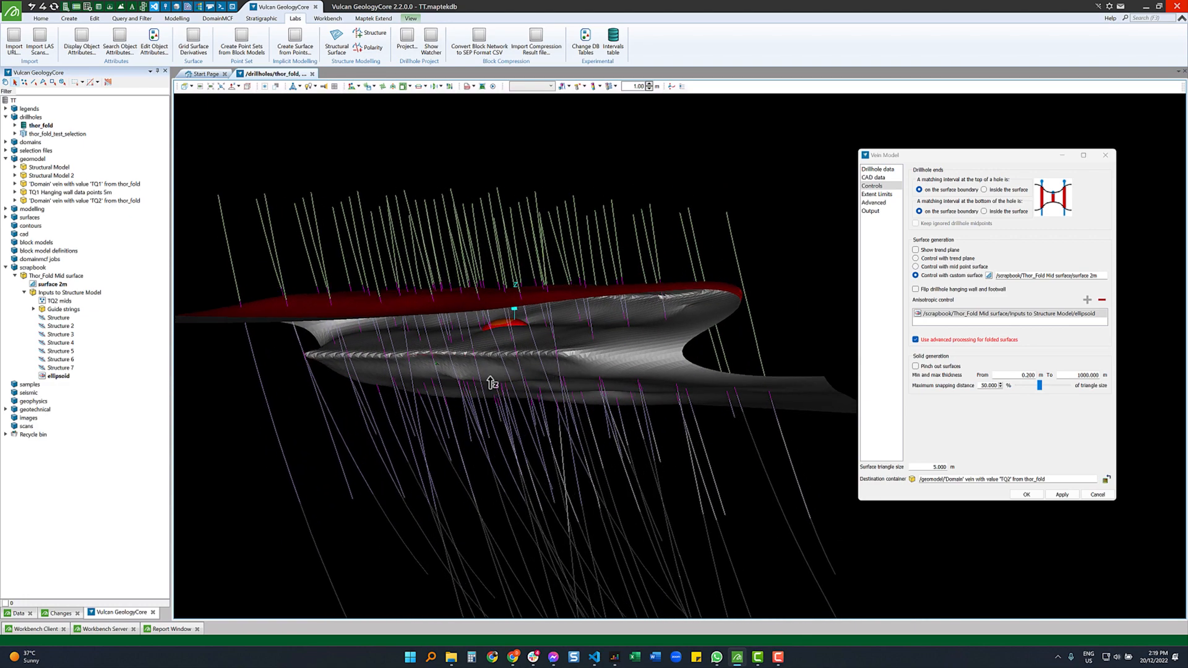
pyautogui.moveTo(721, 317); pyautogui.dragTo(517, 364)
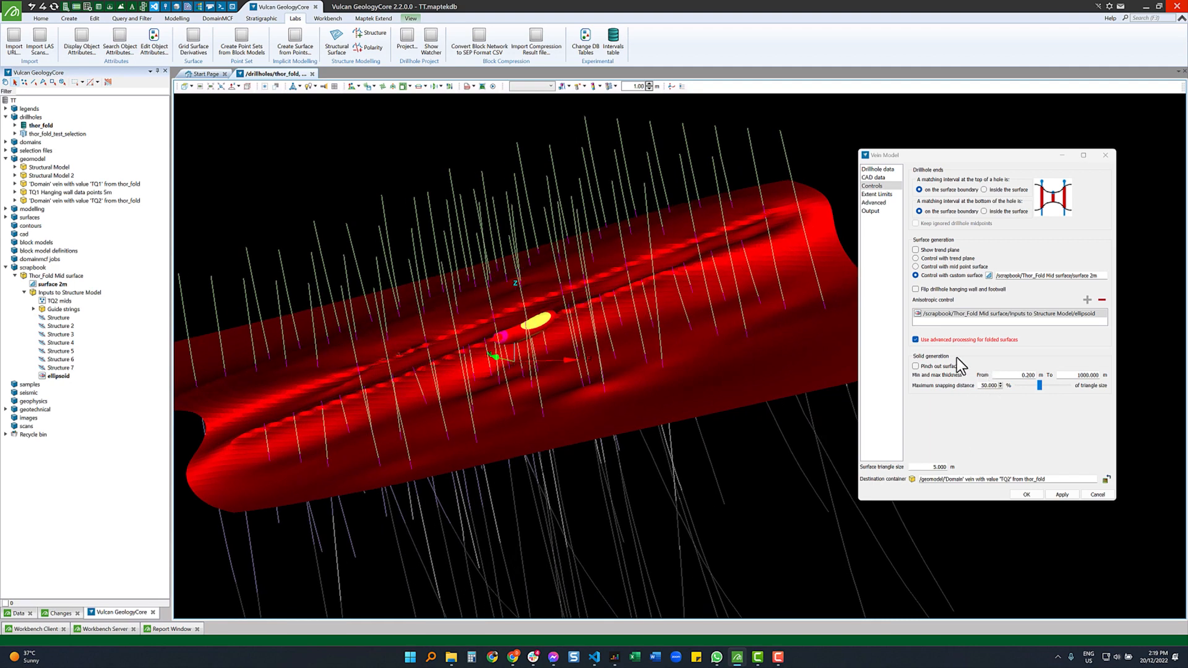
# - Review the Extent Limits, Advanced and Output settings of the TQ2 vein model
pyautogui.click(875, 194)
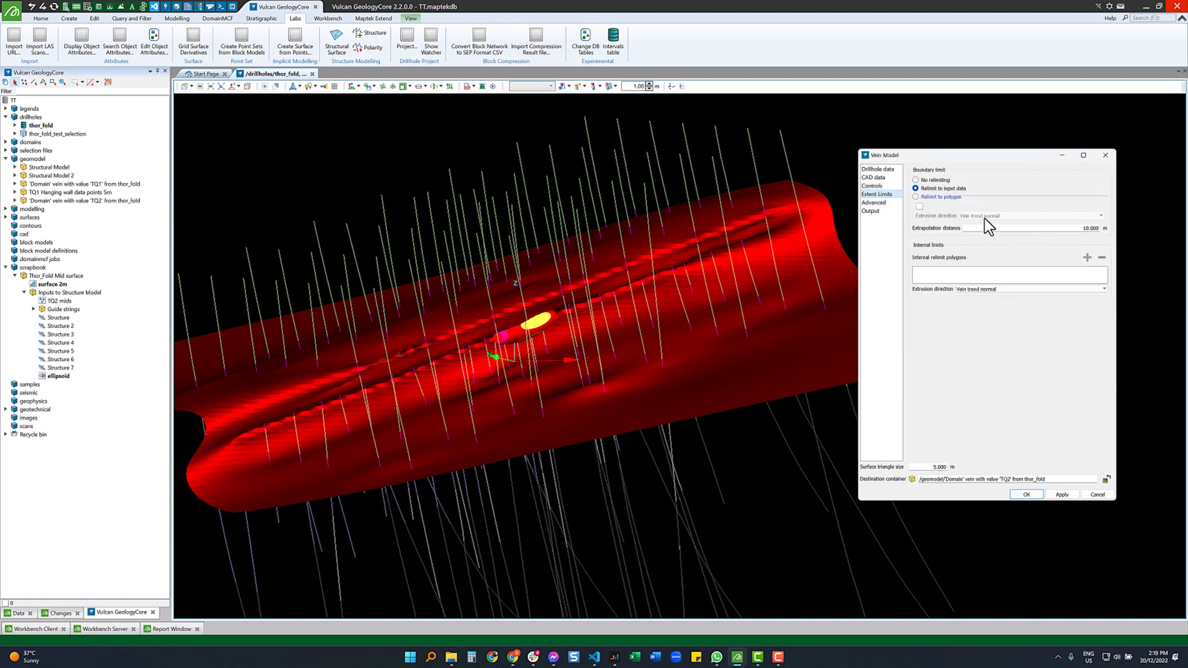
pyautogui.click(876, 203)
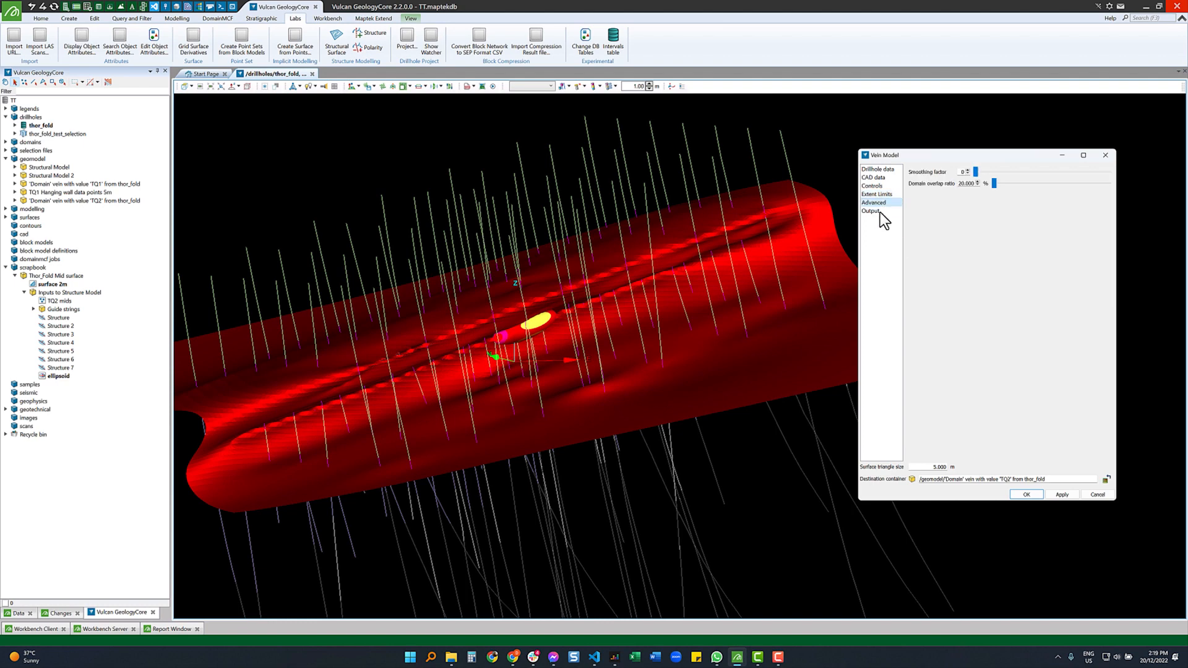
pyautogui.click(871, 211)
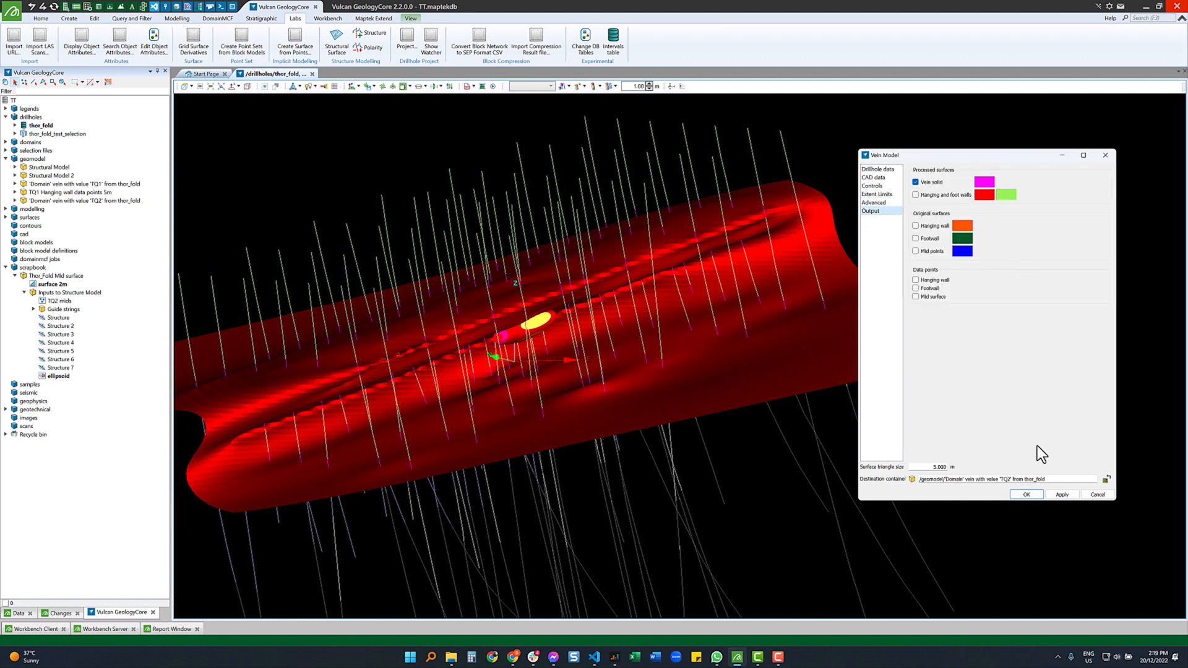
# - Unload the ellipsoid and surface 2m, then run the model, replacing existing TQ2 objects
pyautogui.middleClick(61, 377)
pyautogui.middleClick(54, 285)
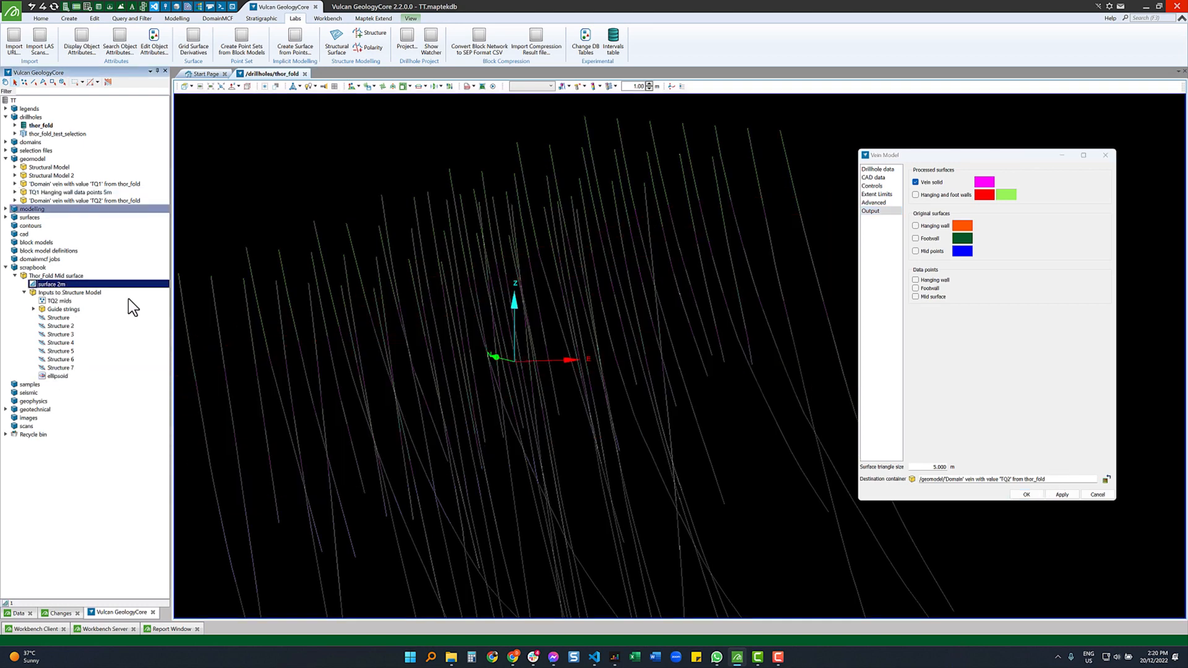
pyautogui.click(1062, 493)
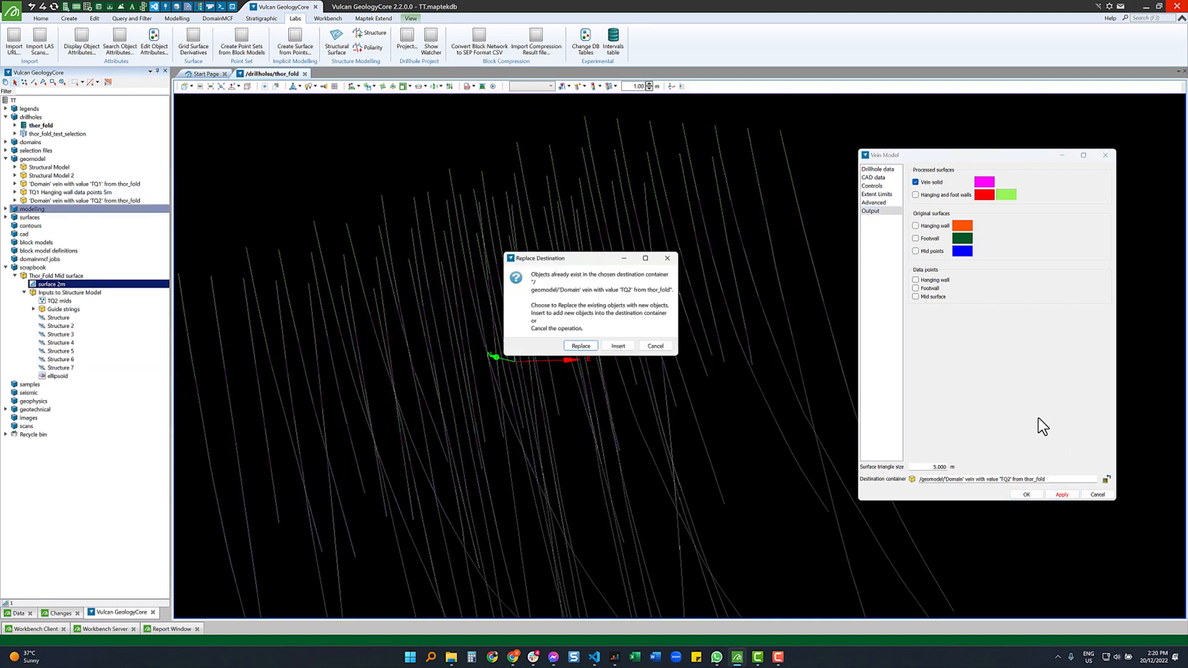
pyautogui.click(581, 346)
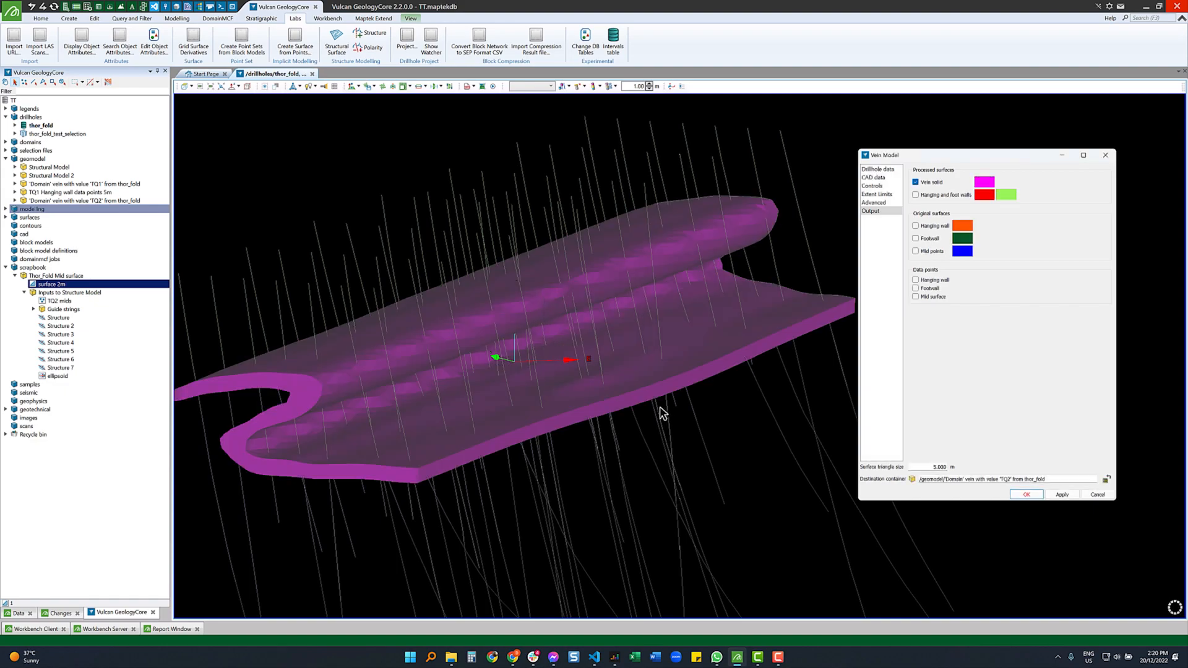
# - Validate TQ2 Solid 5m, confirm all four tests pass, then hide the report and view in plan
pyautogui.moveTo(455, 416)
pyautogui.mouseDown(button='right')
pyautogui.moveTo(418, 398)
pyautogui.moveTo(649, 387)
pyautogui.moveTo(658, 361)
pyautogui.moveTo(600, 364)
pyautogui.moveTo(453, 425)
pyautogui.mouseUp(button='right')
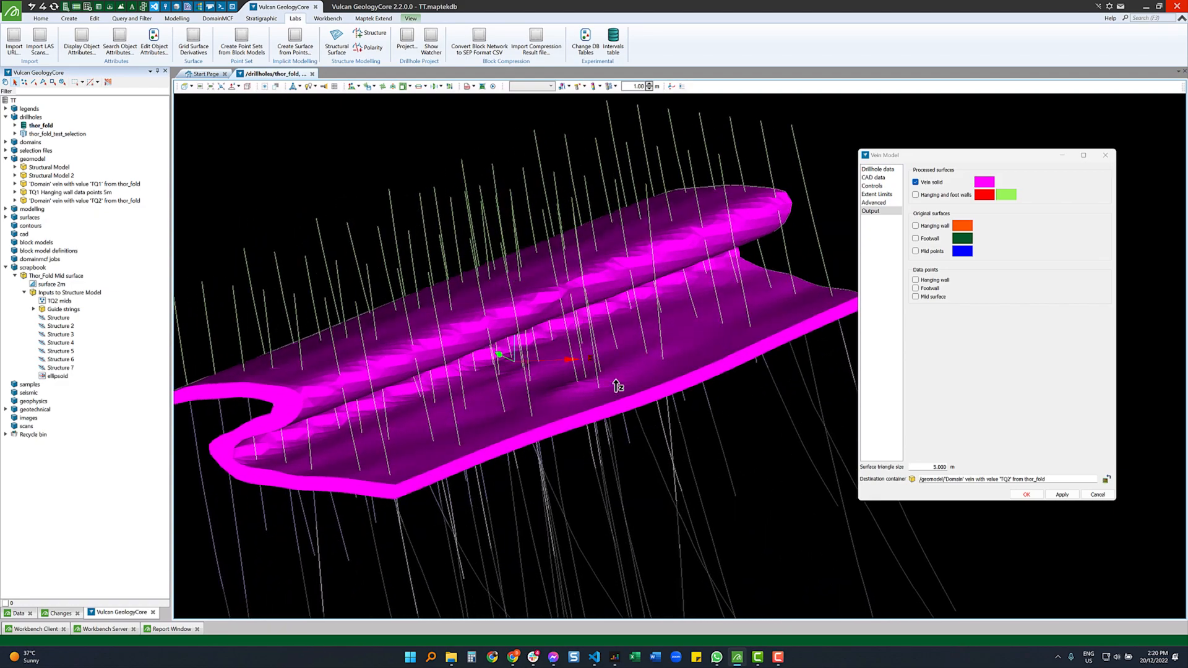
pyautogui.rightClick(532, 307)
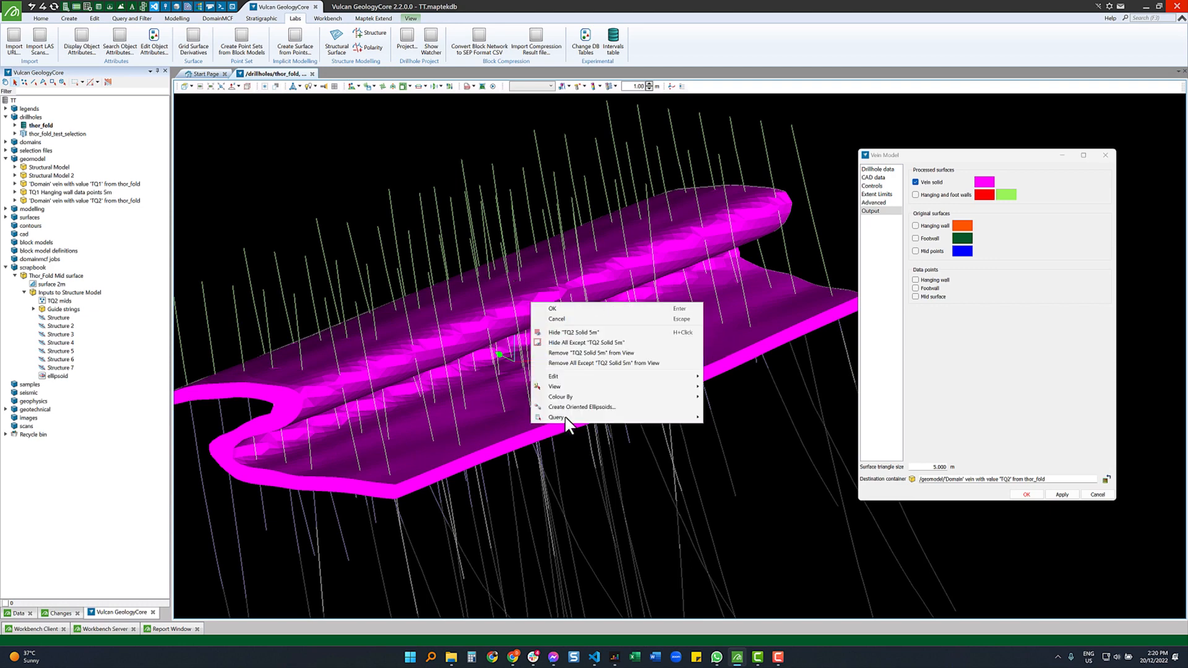
pyautogui.moveTo(662, 425)
pyautogui.click(718, 462)
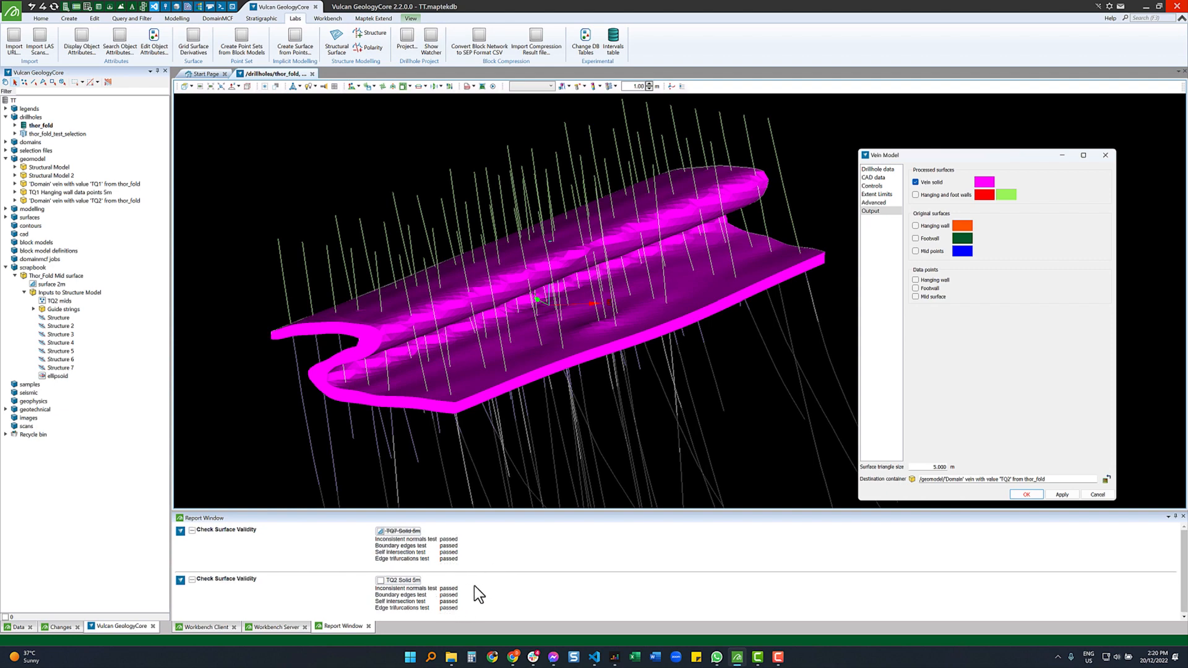
pyautogui.click(75, 7)
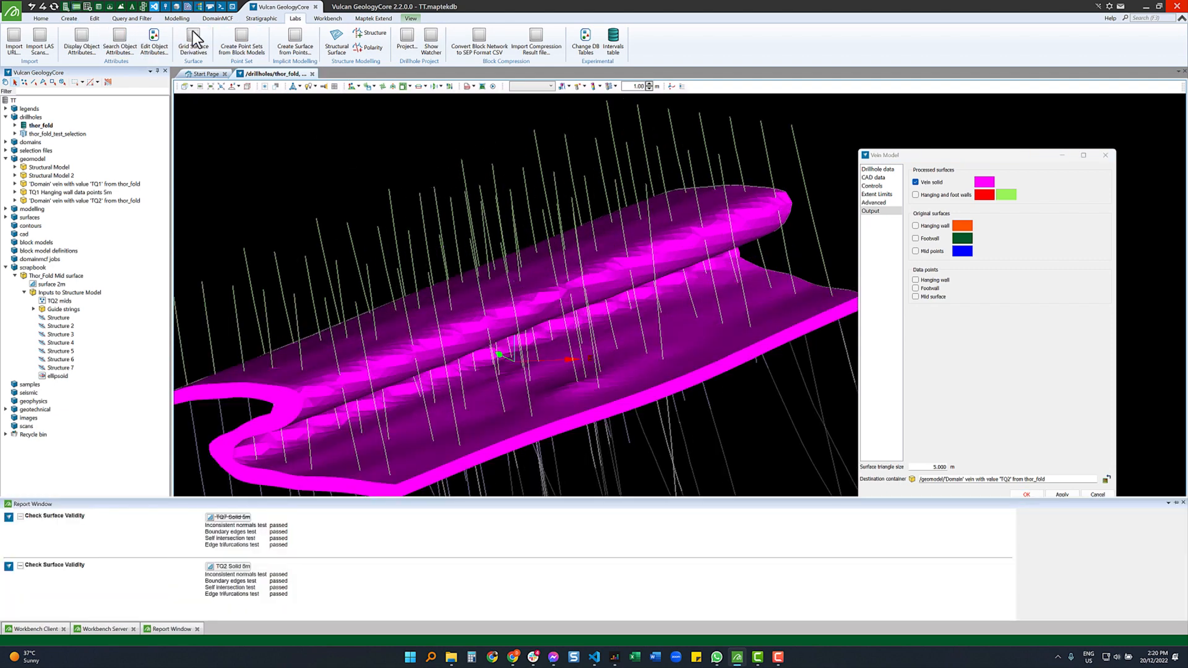
pyautogui.click(111, 7)
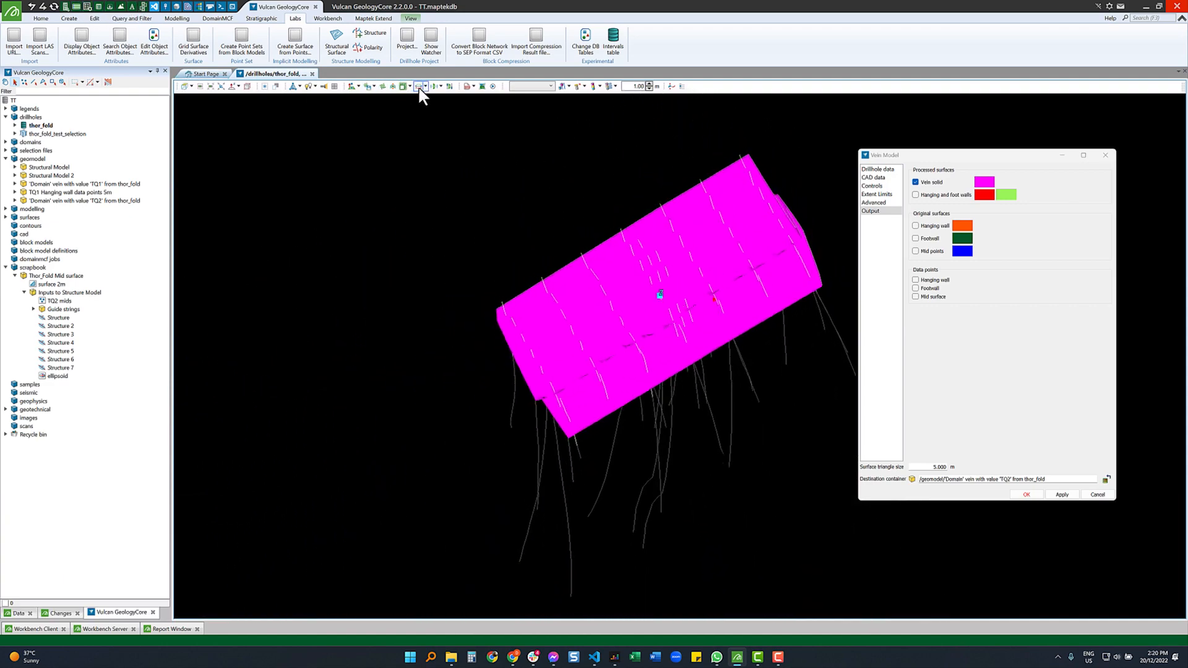
# - Create a two-point plan section across the TQ2 solid
pyautogui.click(419, 87)
pyautogui.click(557, 294)
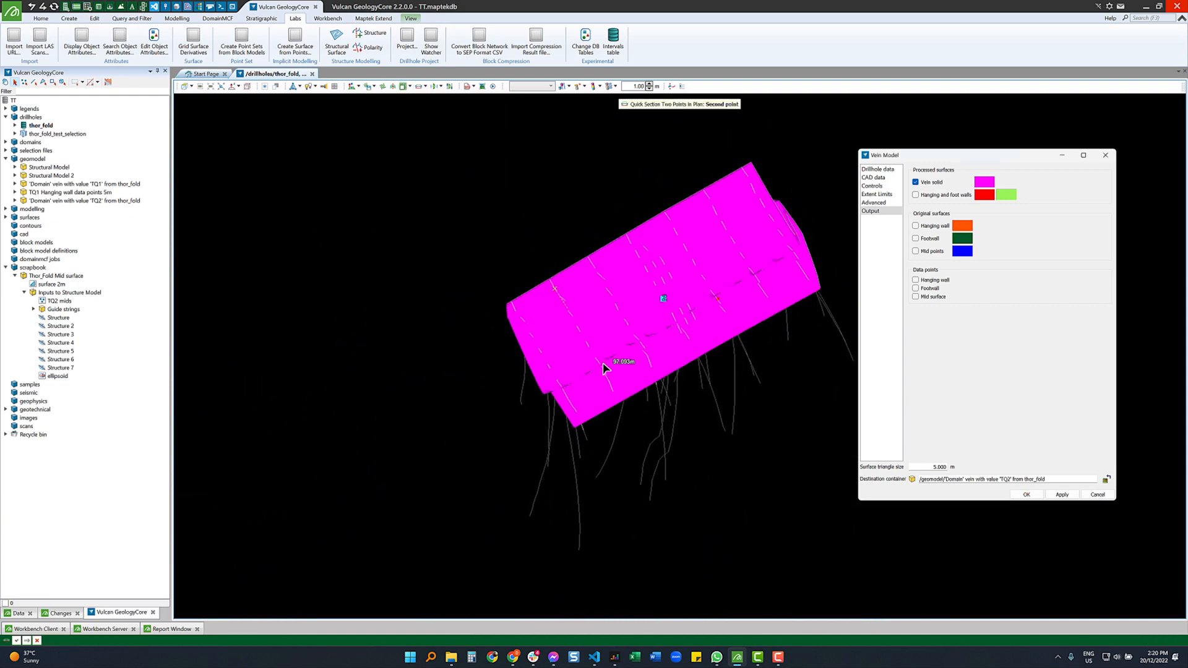
pyautogui.click(605, 369)
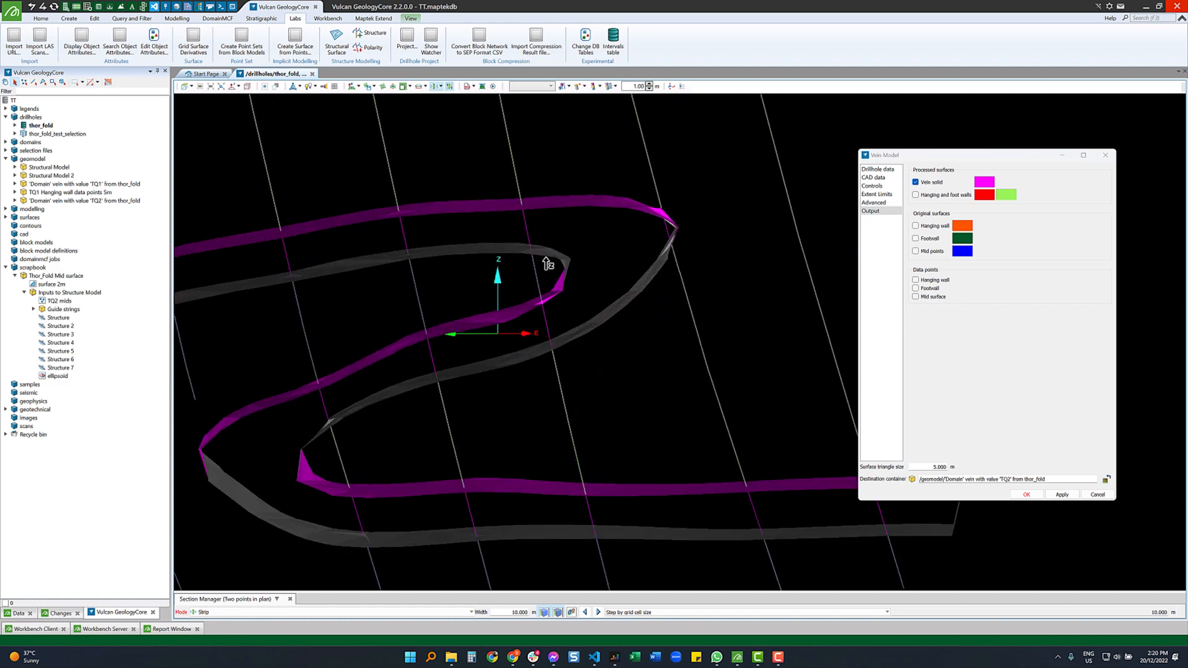
# - Step the section slice along the vein to show the folded profile
pyautogui.scroll(-2, 565, 243)
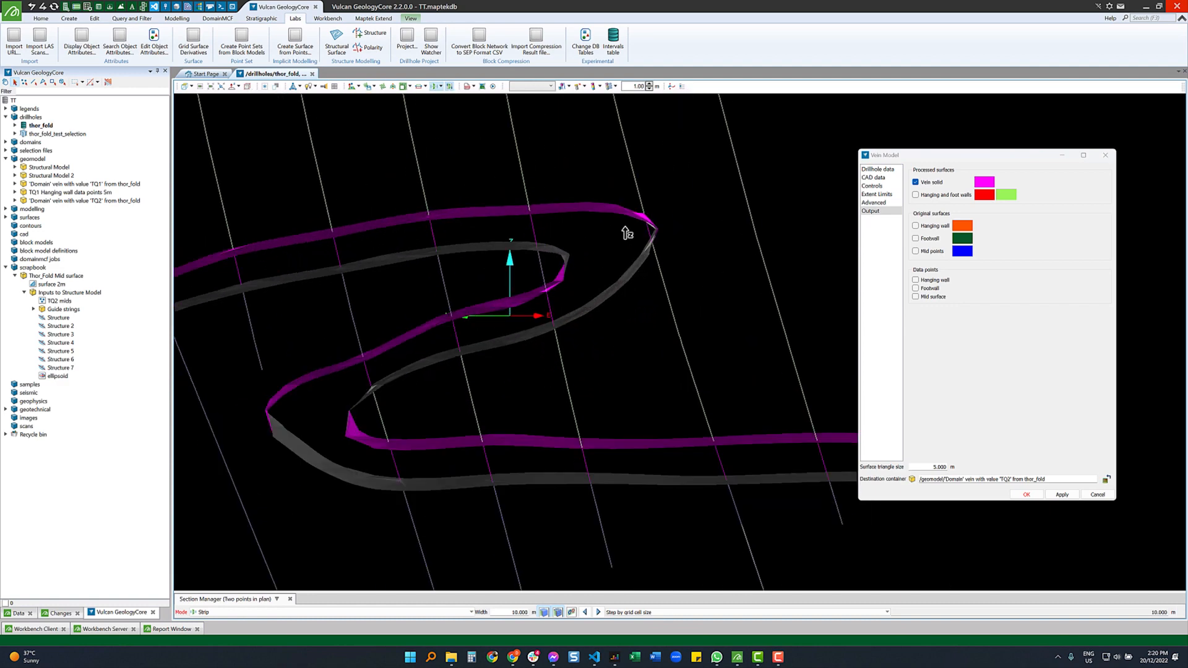
pyautogui.moveTo(623, 305)
pyautogui.mouseDown(button='right')
pyautogui.moveTo(639, 214)
pyautogui.moveTo(618, 321)
pyautogui.moveTo(633, 204)
pyautogui.moveTo(615, 331)
pyautogui.moveTo(628, 259)
pyautogui.mouseUp(button='right')
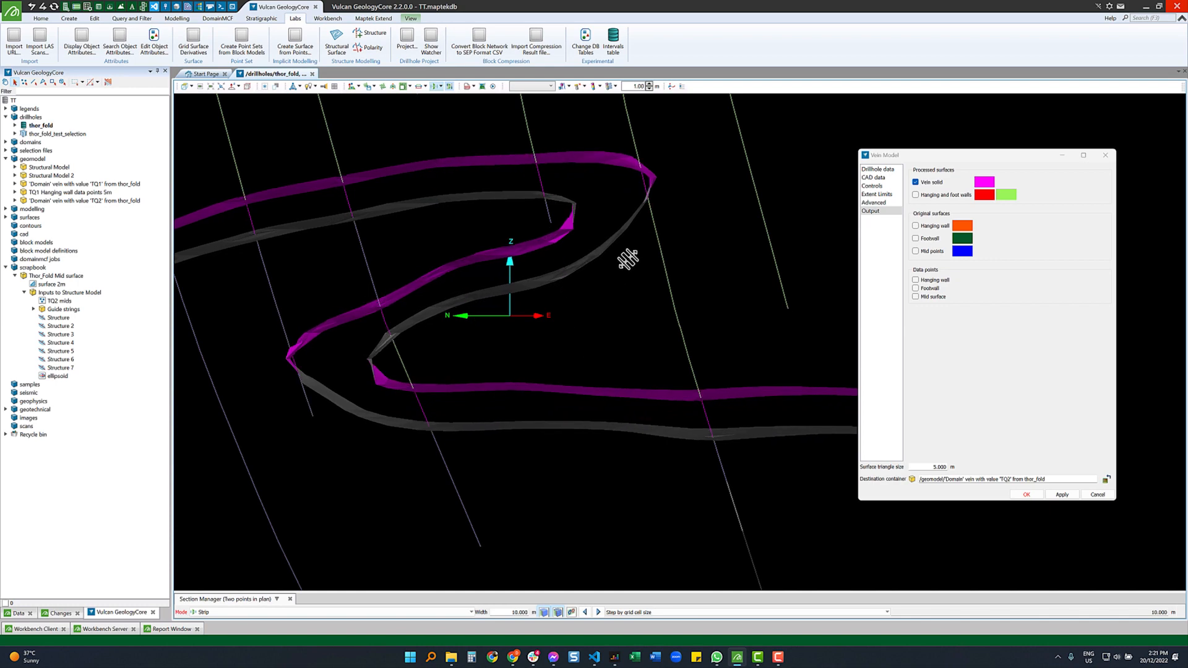
pyautogui.moveTo(637, 351); pyautogui.dragTo(674, 127, button='right')
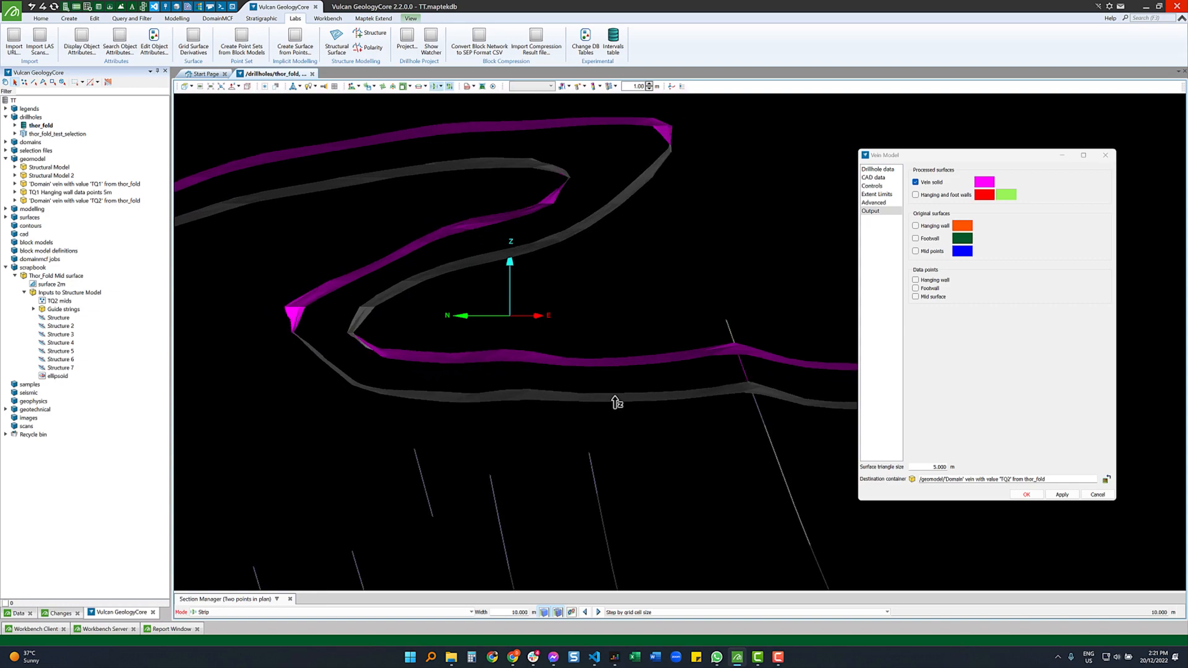
pyautogui.scroll(-3, 613, 398)
pyautogui.moveTo(613, 398); pyautogui.dragTo(618, 347, button='right')
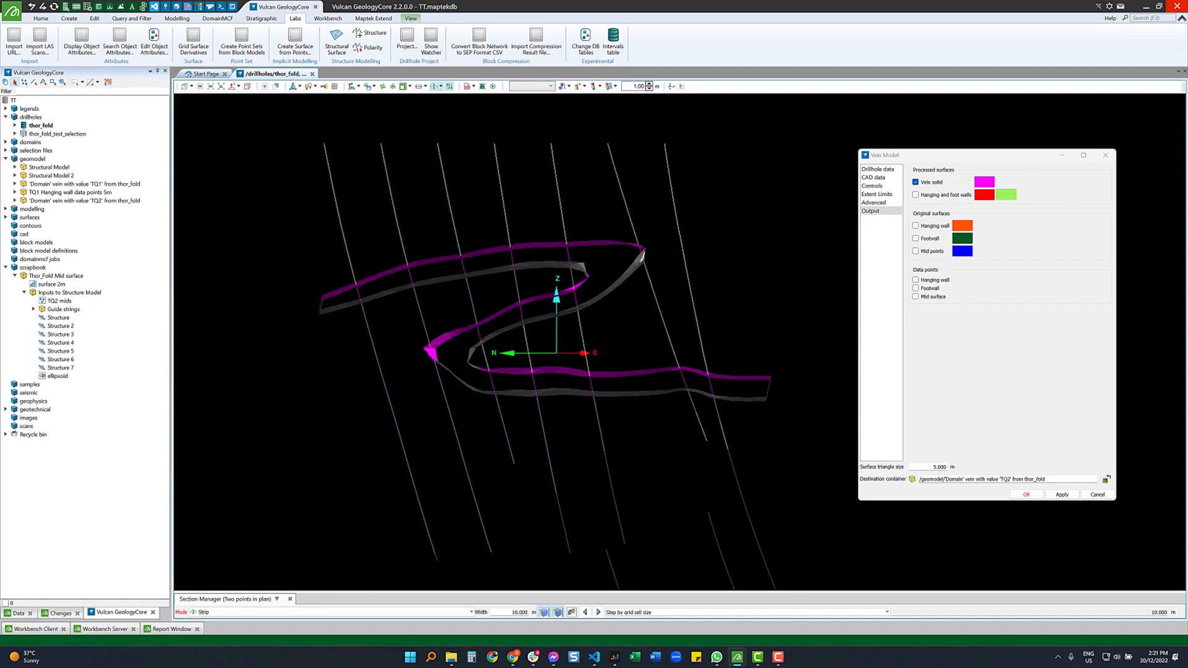